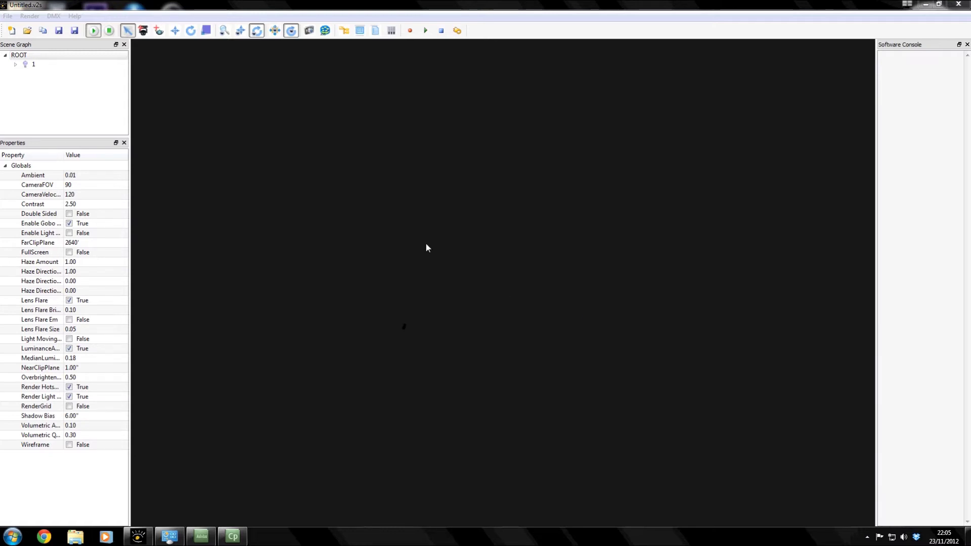
Check fixture 1's properties, go back to the scene's global settings, and bring up the object library
{"action": "left_click", "coordinate": [33, 64]}
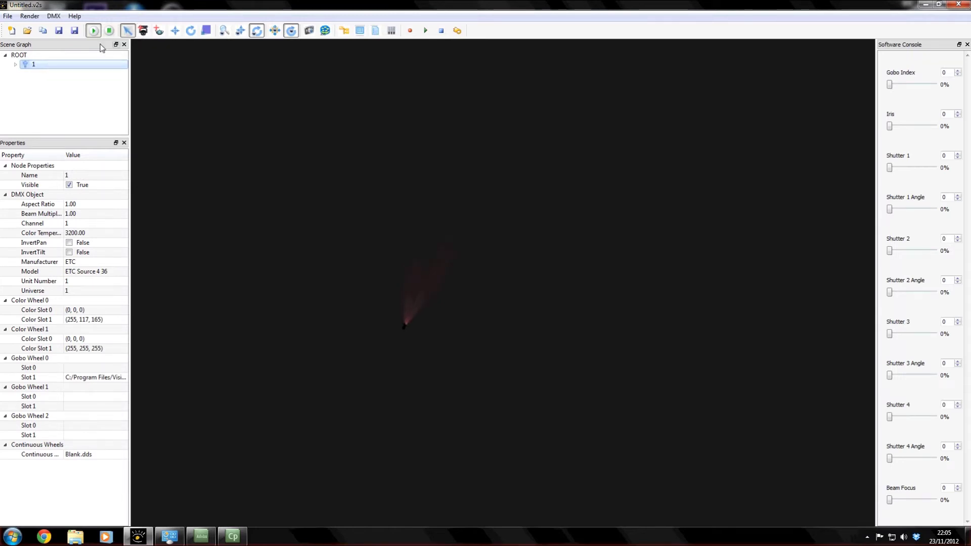
{"action": "left_click", "coordinate": [75, 55]}
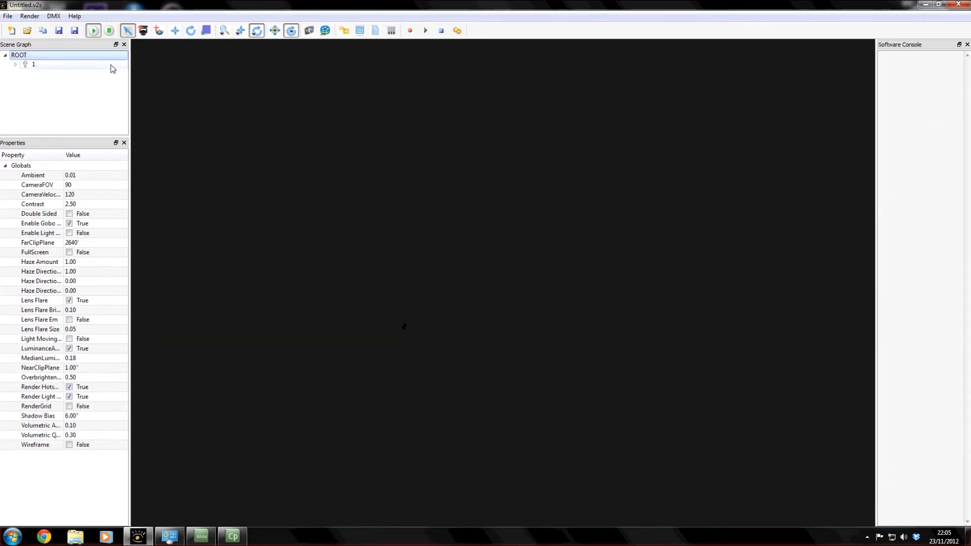
{"action": "left_click", "coordinate": [159, 31]}
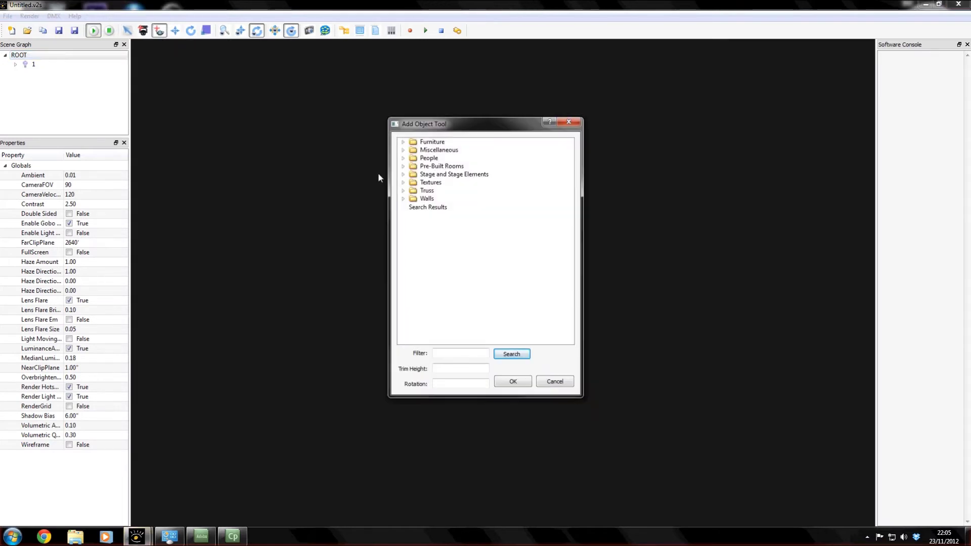
{"action": "left_click_drag", "start_coordinate": [453, 126], "coordinate": [415, 119]}
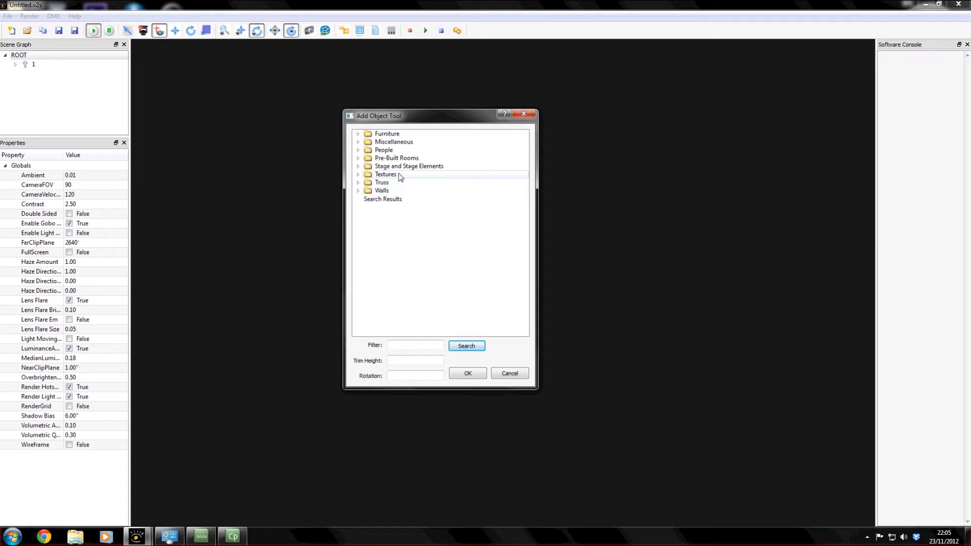
Add the 100ft x 100ft x 100ft Room.ESC from Pre-Built Rooms and orbit around it
{"action": "left_click", "coordinate": [358, 159]}
{"action": "left_click_drag", "start_coordinate": [525, 168], "coordinate": [523, 213]}
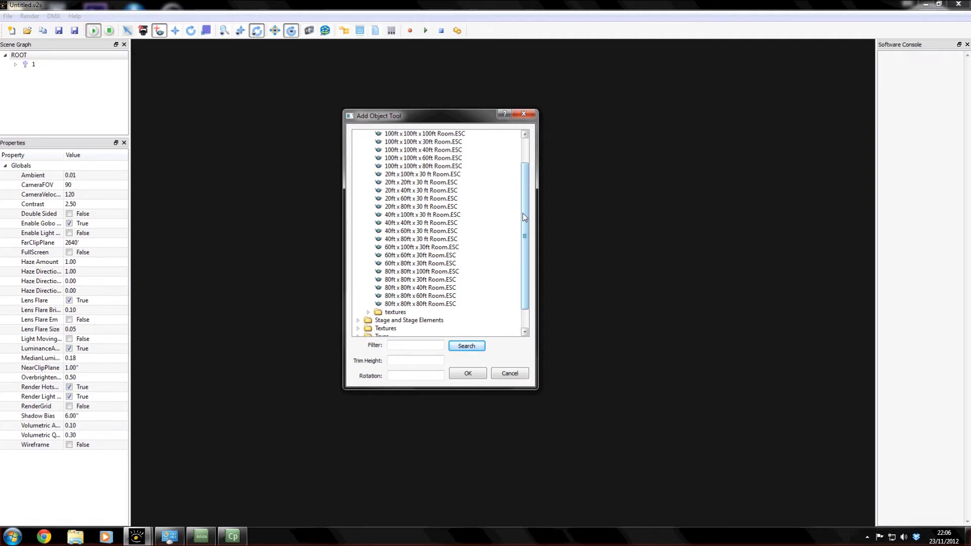
{"action": "left_click_drag", "start_coordinate": [523, 214], "coordinate": [525, 197]}
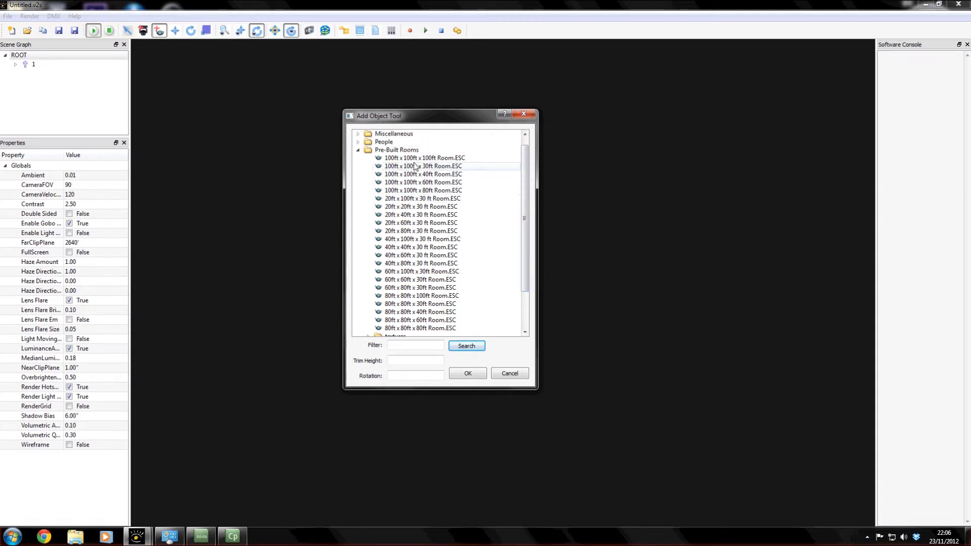
{"action": "left_click", "coordinate": [434, 161]}
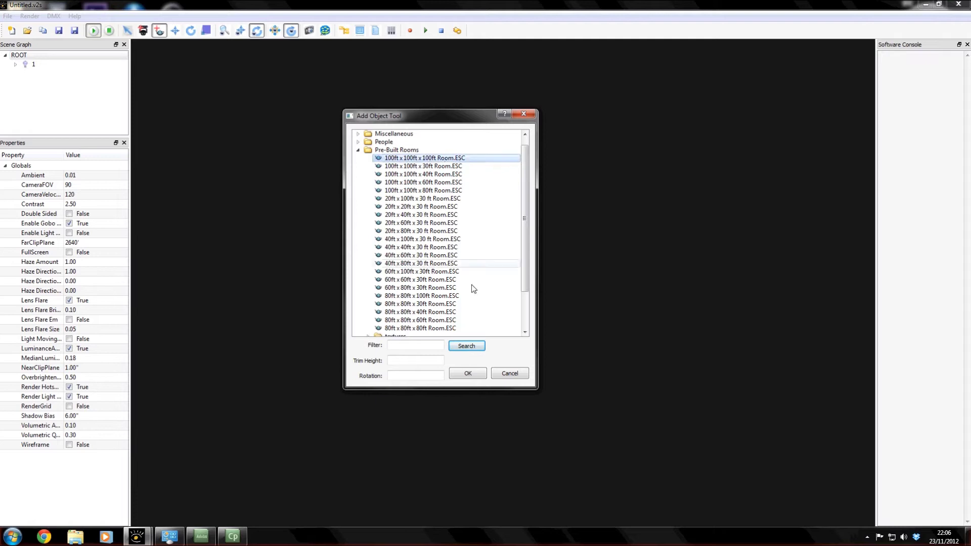
{"action": "left_click", "coordinate": [466, 374]}
{"action": "left_click_drag", "start_coordinate": [466, 377], "coordinate": [247, 140]}
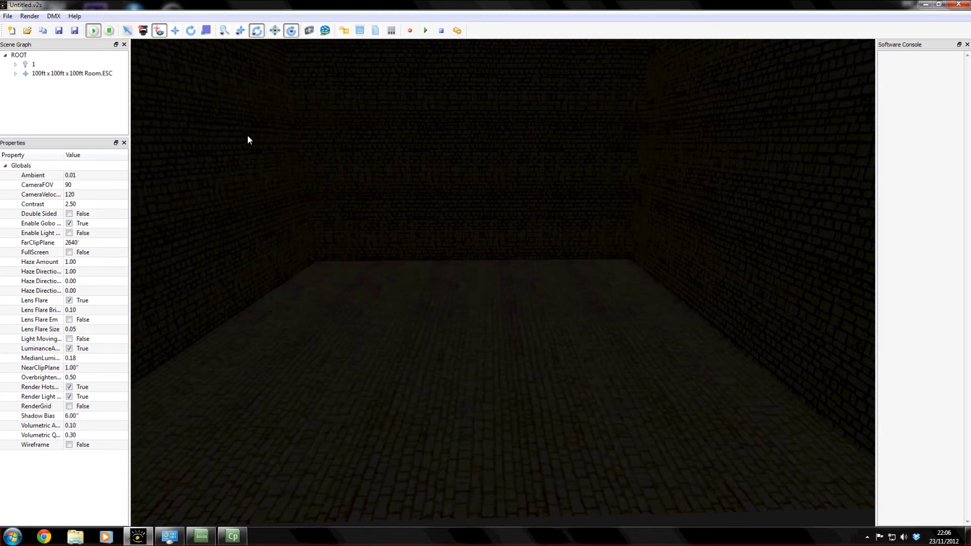
{"action": "left_click", "coordinate": [127, 31]}
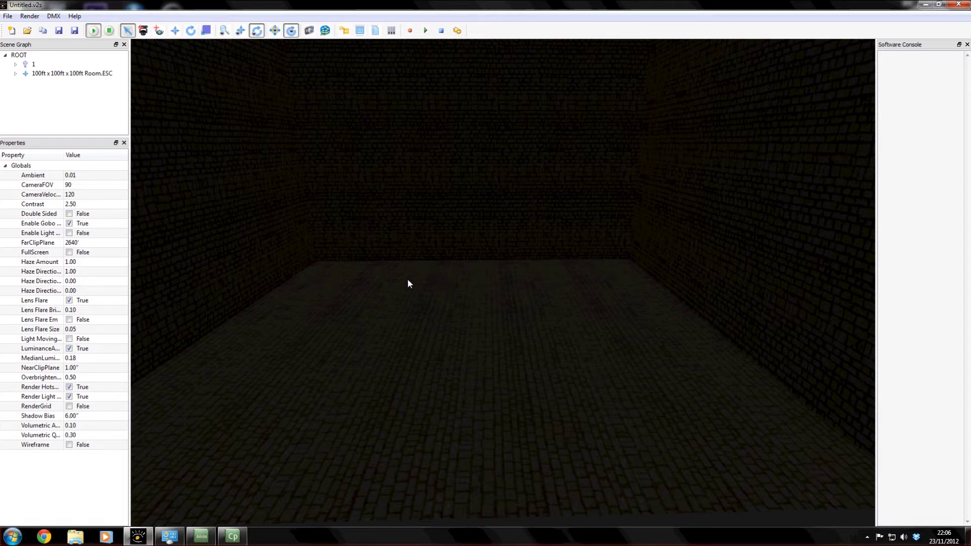
{"action": "left_click", "coordinate": [225, 31]}
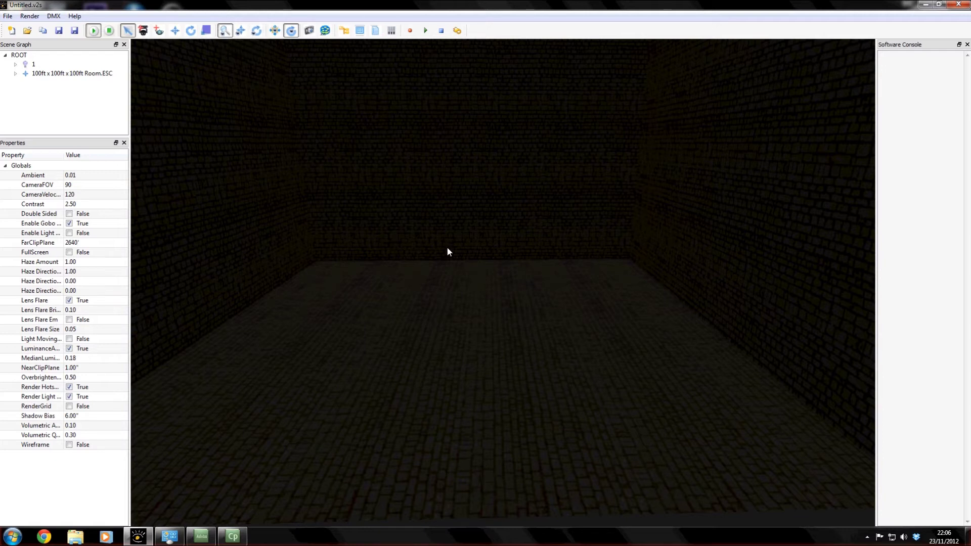
{"action": "left_click_drag", "start_coordinate": [447, 251], "coordinate": [494, 256]}
{"action": "left_click", "coordinate": [240, 30]}
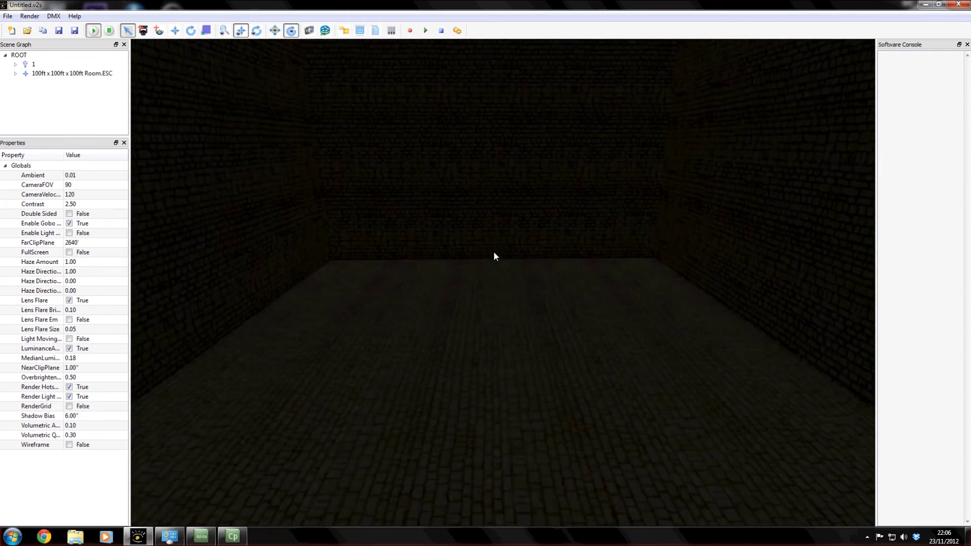
{"action": "left_click", "coordinate": [256, 30]}
{"action": "left_click_drag", "start_coordinate": [375, 218], "coordinate": [420, 234]}
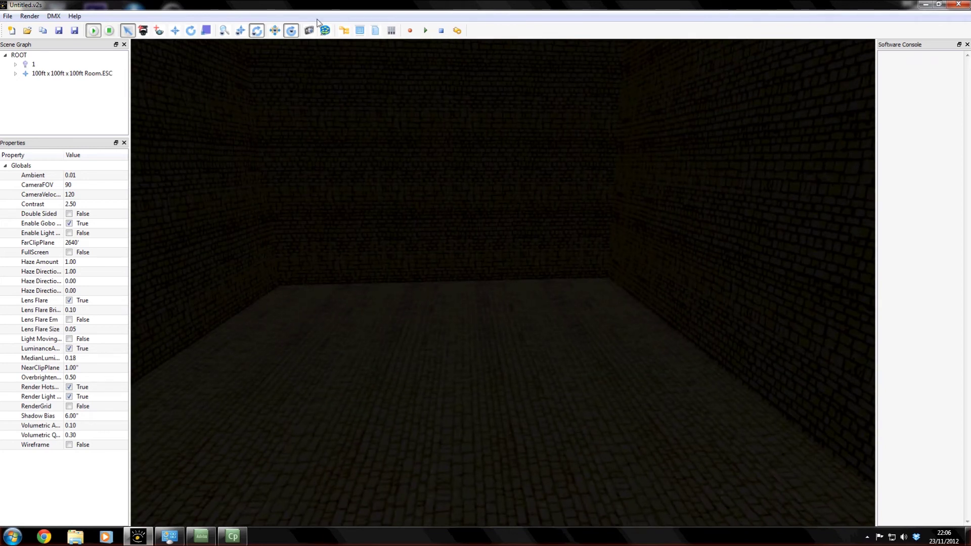
{"action": "left_click", "coordinate": [275, 31]}
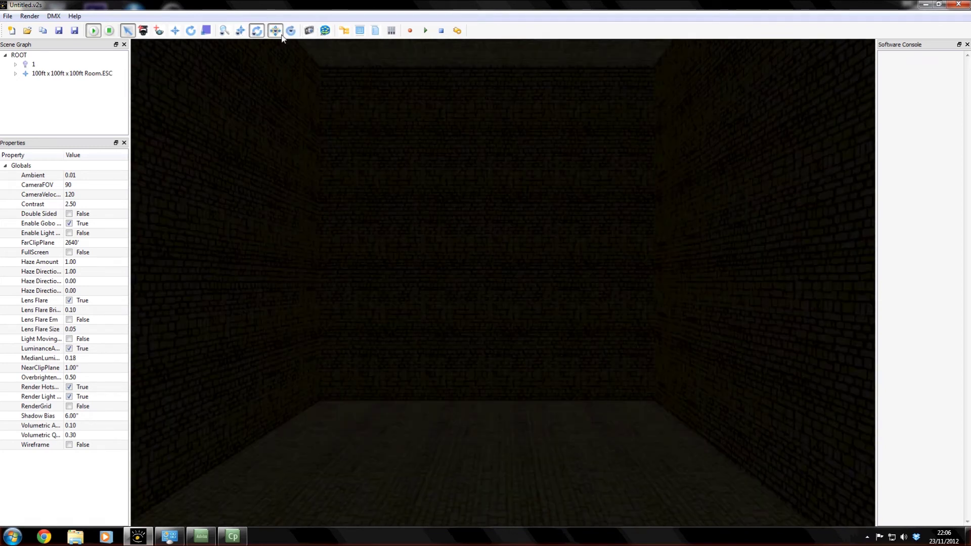
{"action": "mouse_move", "coordinate": [454, 277]}
{"action": "left_mouse_down"}
{"action": "mouse_move", "coordinate": [447, 316]}
{"action": "mouse_move", "coordinate": [466, 303]}
{"action": "mouse_move", "coordinate": [453, 277]}
{"action": "left_mouse_up"}
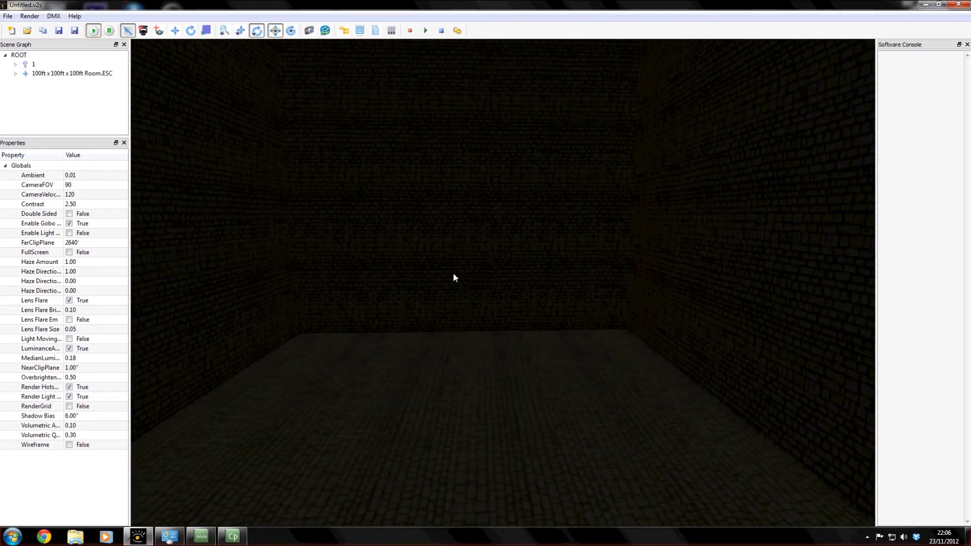
{"action": "left_click", "coordinate": [225, 36]}
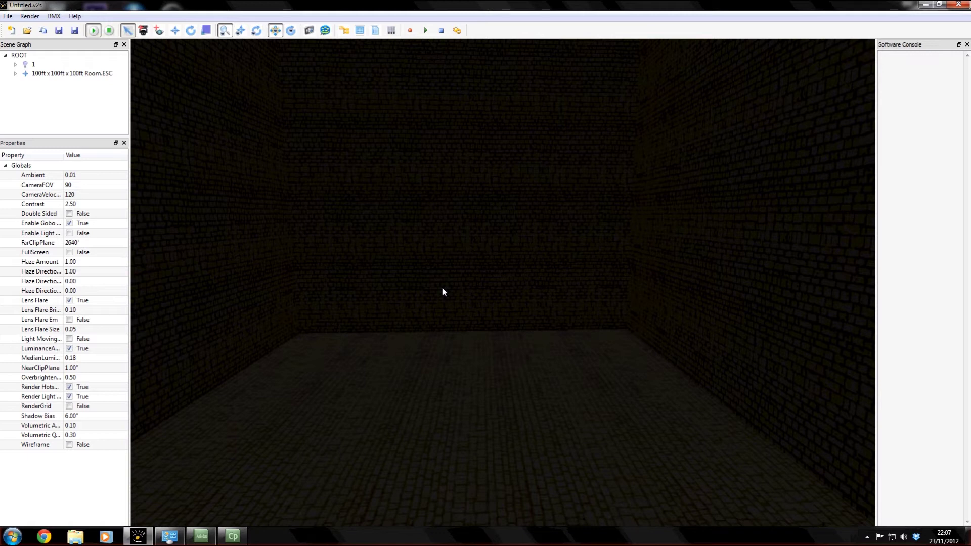
{"action": "key", "text": "Left"}
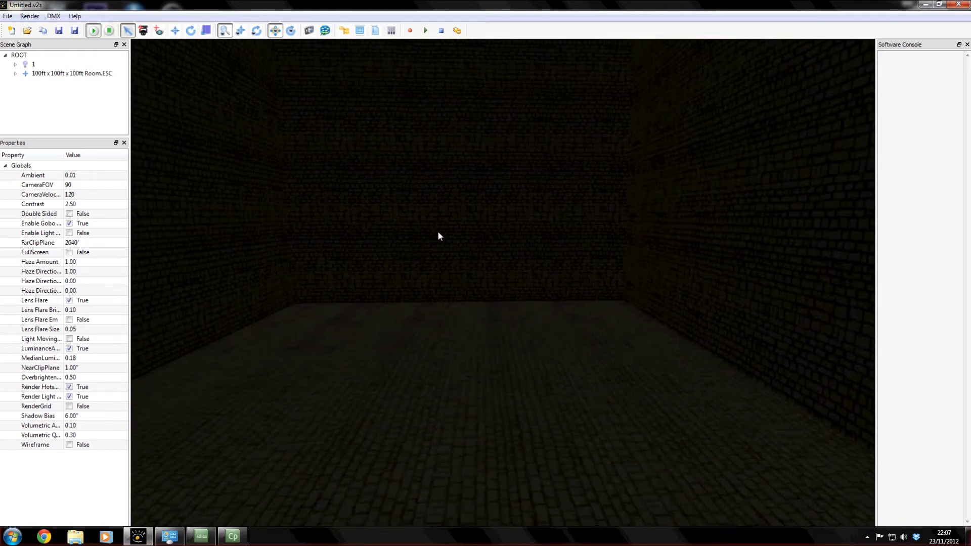
{"action": "key", "text": "Right"}
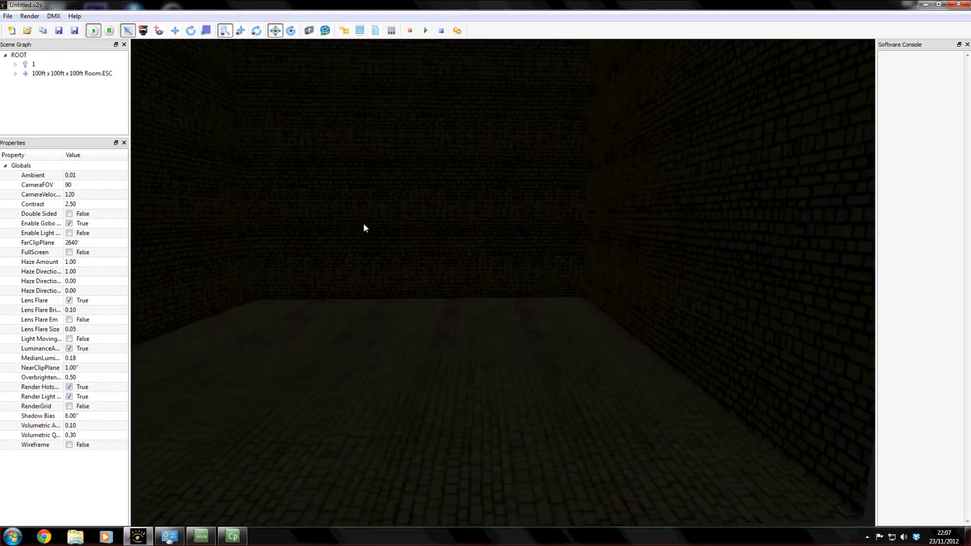
{"action": "key", "text": "Down"}
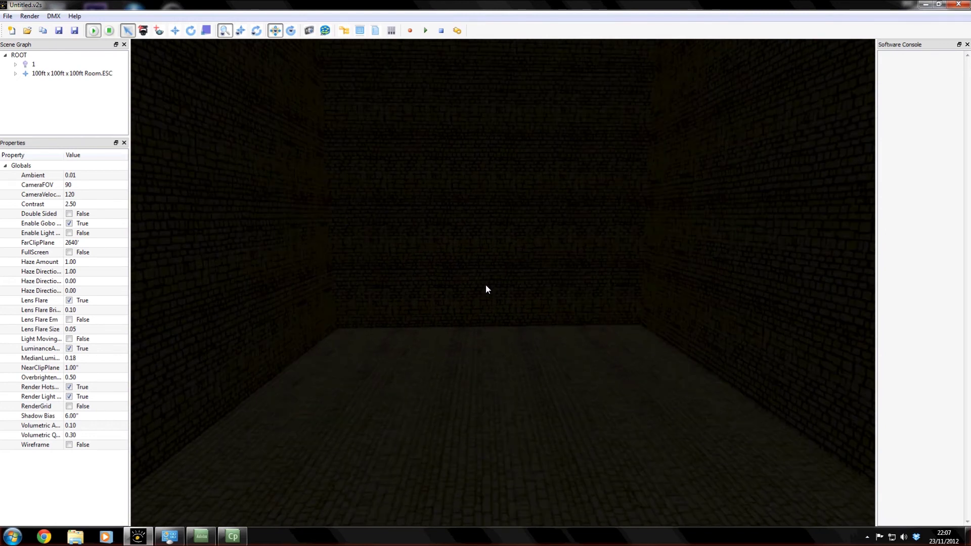
{"action": "key", "text": "Down"}
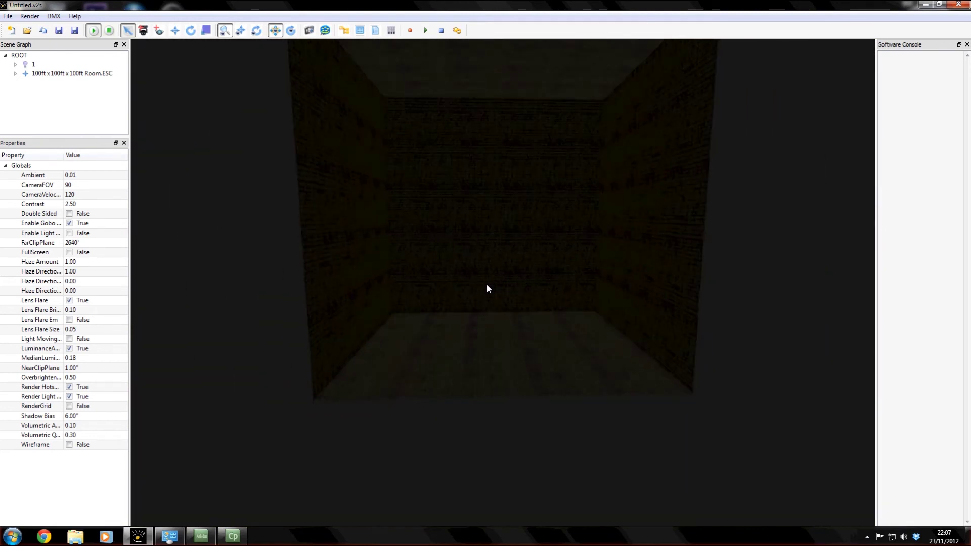
{"action": "key", "text": "Up"}
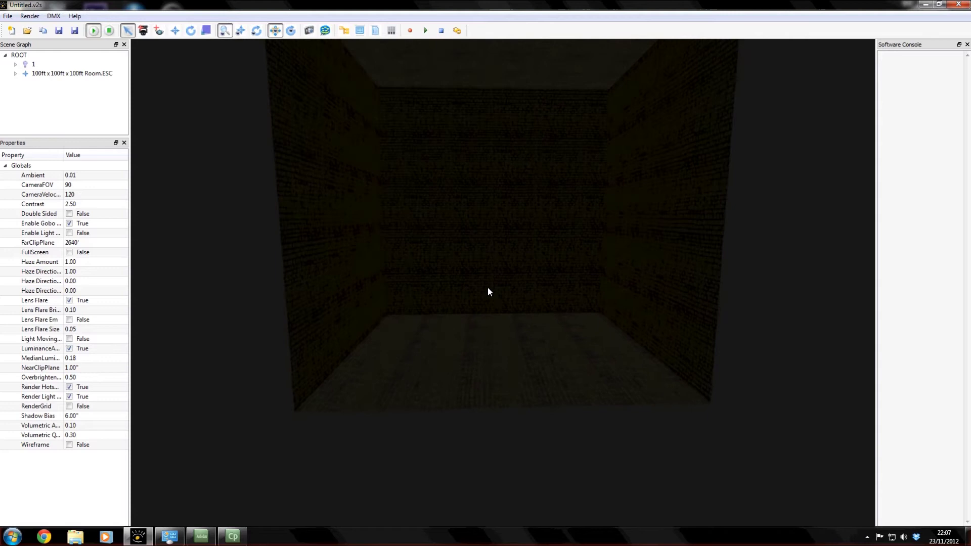
{"action": "left_click_drag", "start_coordinate": [490, 264], "coordinate": [448, 402]}
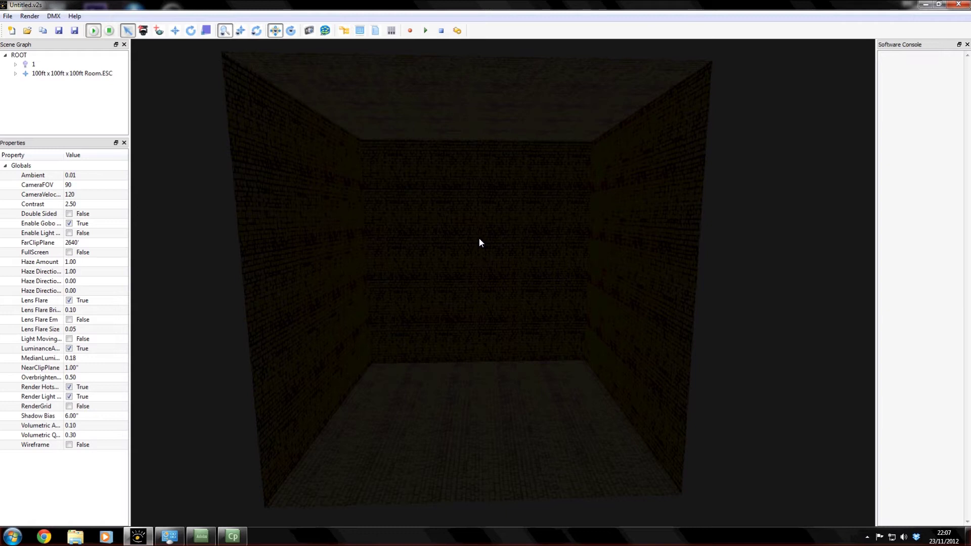
{"action": "left_click_drag", "start_coordinate": [446, 284], "coordinate": [488, 278]}
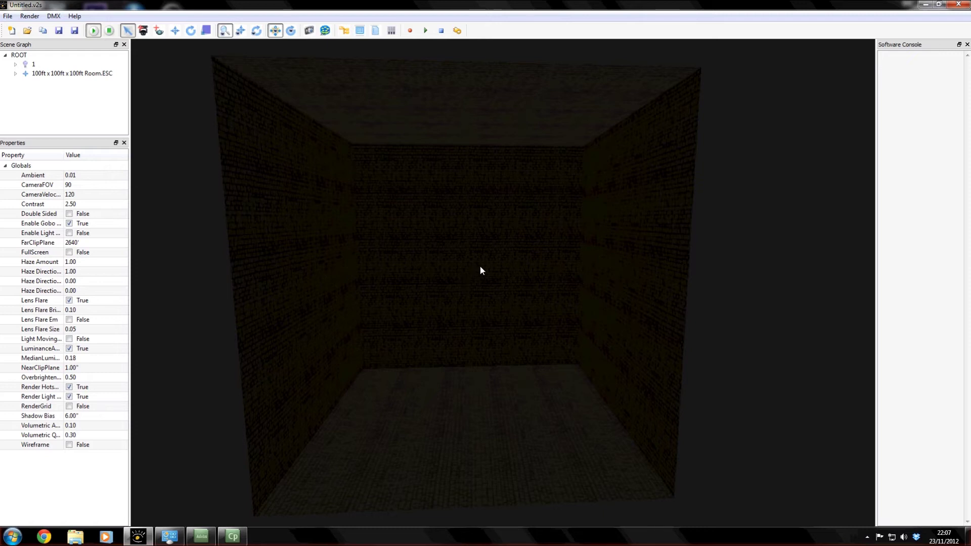
{"action": "left_click_drag", "start_coordinate": [481, 266], "coordinate": [560, 305]}
{"action": "left_click_drag", "start_coordinate": [423, 303], "coordinate": [503, 262]}
Move the camera forward into the brick room and turn toward the wall corner
{"action": "scroll", "coordinate": [503, 257], "scroll_direction": "up", "scroll_amount": 5}
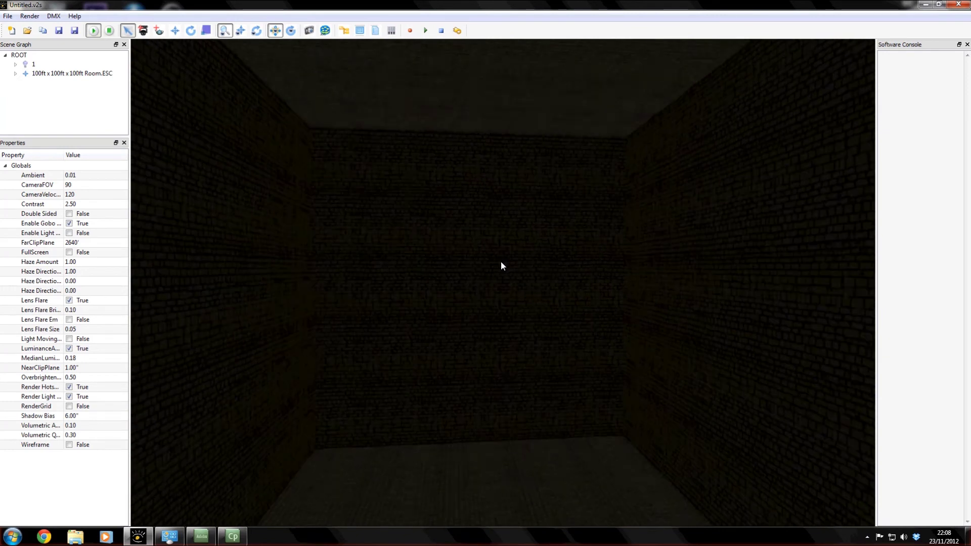
{"action": "scroll", "coordinate": [504, 262], "scroll_direction": "down", "scroll_amount": 2}
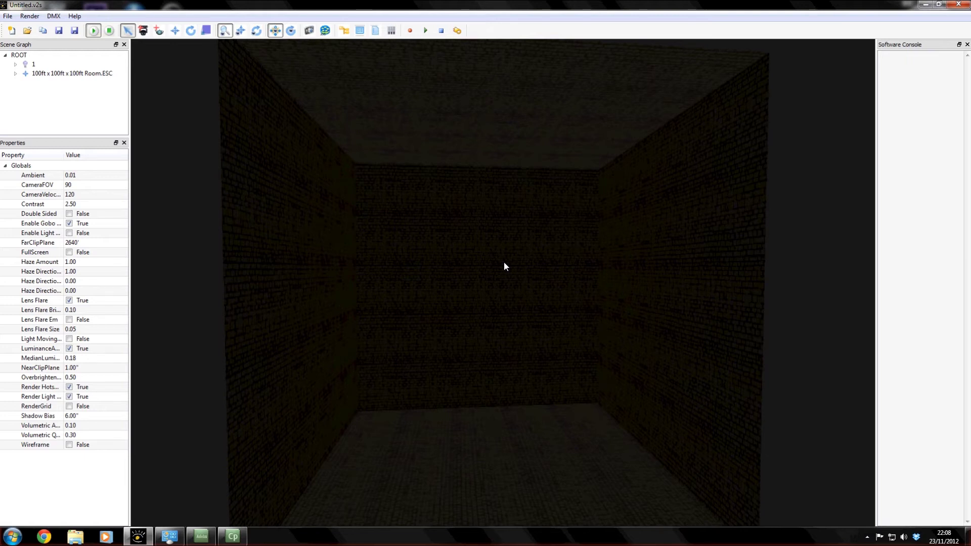
{"action": "key", "text": "Up"}
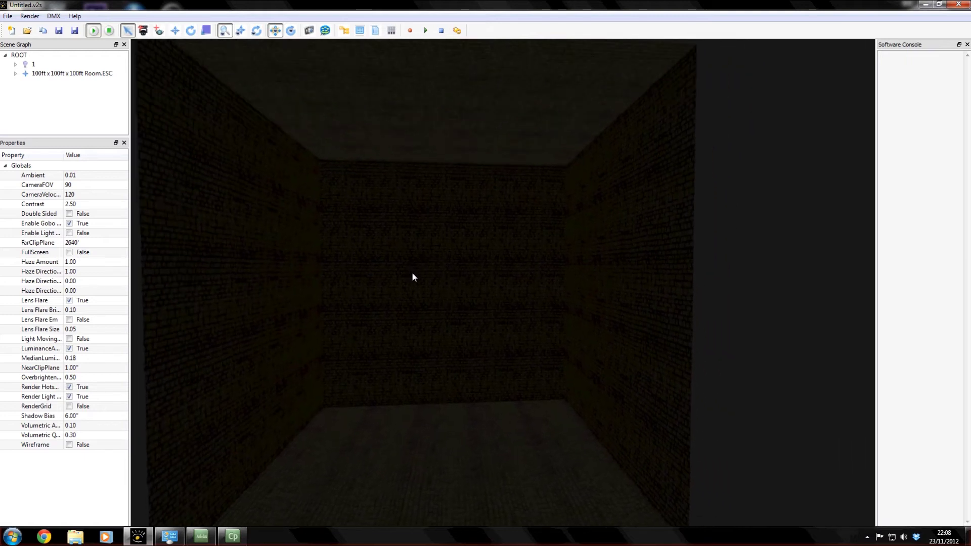
{"action": "key", "text": "Up"}
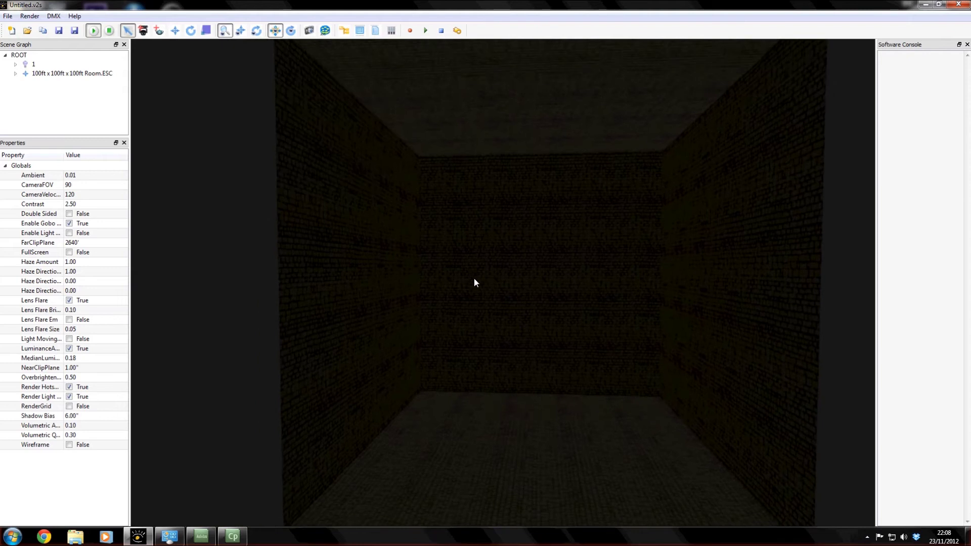
{"action": "scroll", "coordinate": [476, 281], "scroll_direction": "down", "scroll_amount": 3}
{"action": "left_click_drag", "start_coordinate": [559, 243], "coordinate": [591, 235]}
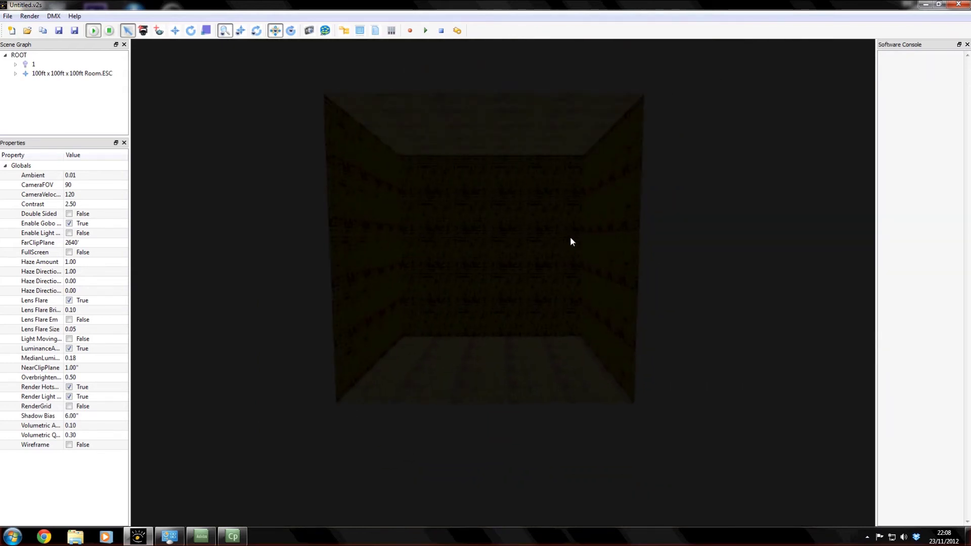
Tilt the view down so the back wall and floor fill the viewport
{"action": "scroll", "coordinate": [567, 240], "scroll_direction": "up", "scroll_amount": 5}
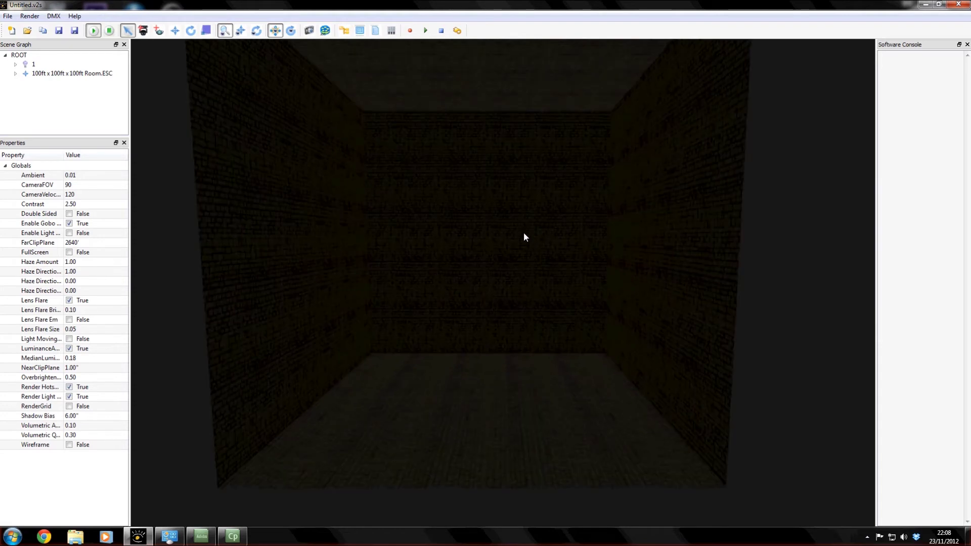
{"action": "left_click_drag", "start_coordinate": [463, 216], "coordinate": [447, 257]}
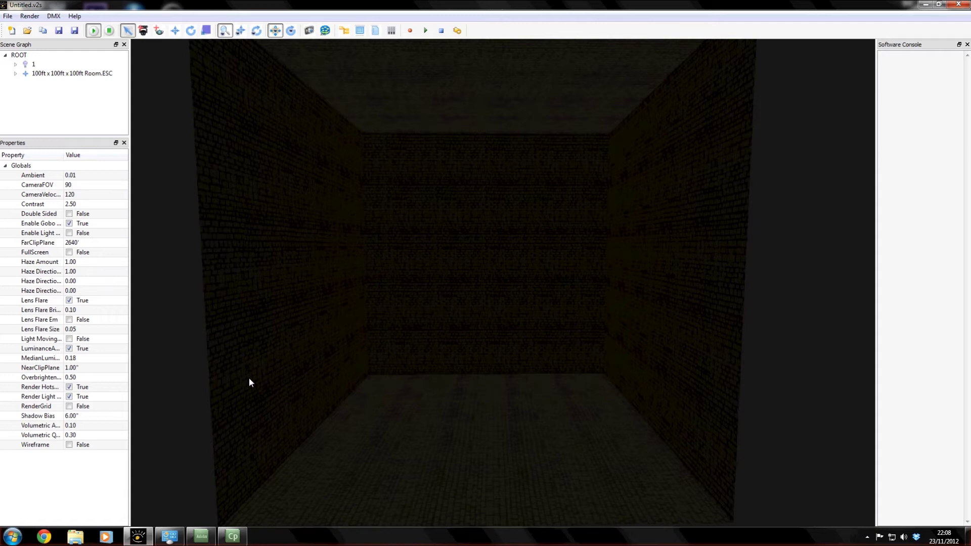
{"action": "left_click_drag", "start_coordinate": [314, 466], "coordinate": [316, 444]}
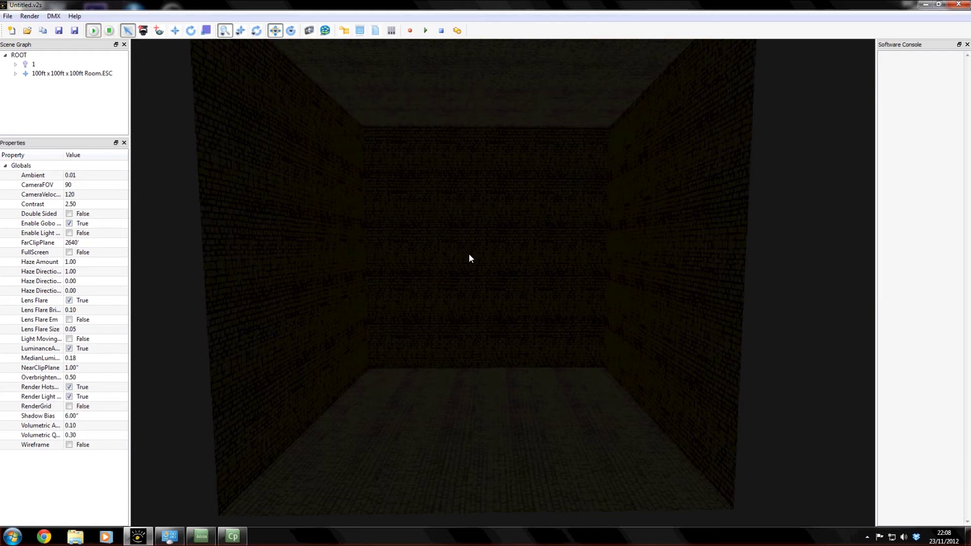
{"action": "mouse_move", "coordinate": [469, 254]}
{"action": "left_mouse_down"}
{"action": "mouse_move", "coordinate": [477, 268]}
{"action": "mouse_move", "coordinate": [477, 225]}
{"action": "mouse_move", "coordinate": [466, 241]}
{"action": "mouse_move", "coordinate": [475, 242]}
{"action": "left_mouse_up"}
{"action": "scroll", "coordinate": [470, 262], "scroll_direction": "down", "scroll_amount": 3}
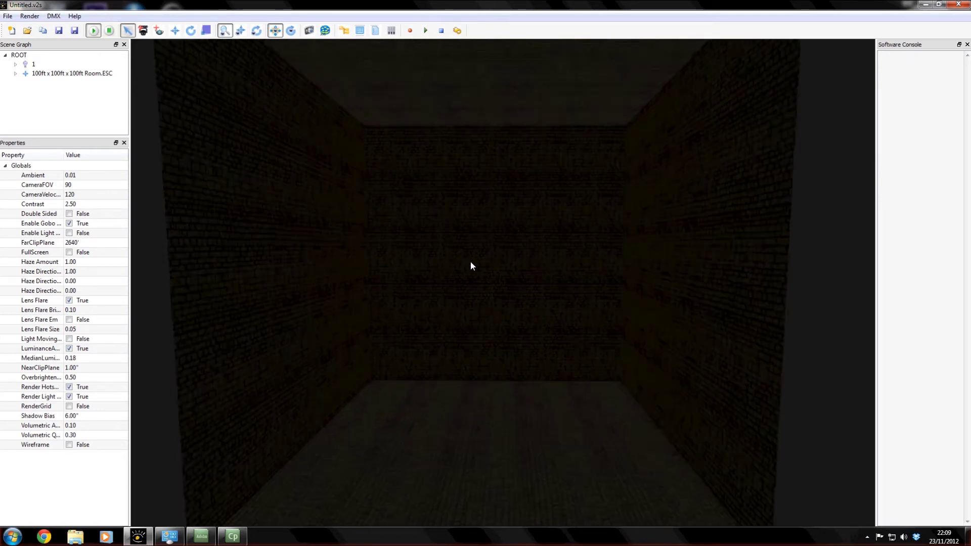
{"action": "left_click_drag", "start_coordinate": [461, 262], "coordinate": [469, 153]}
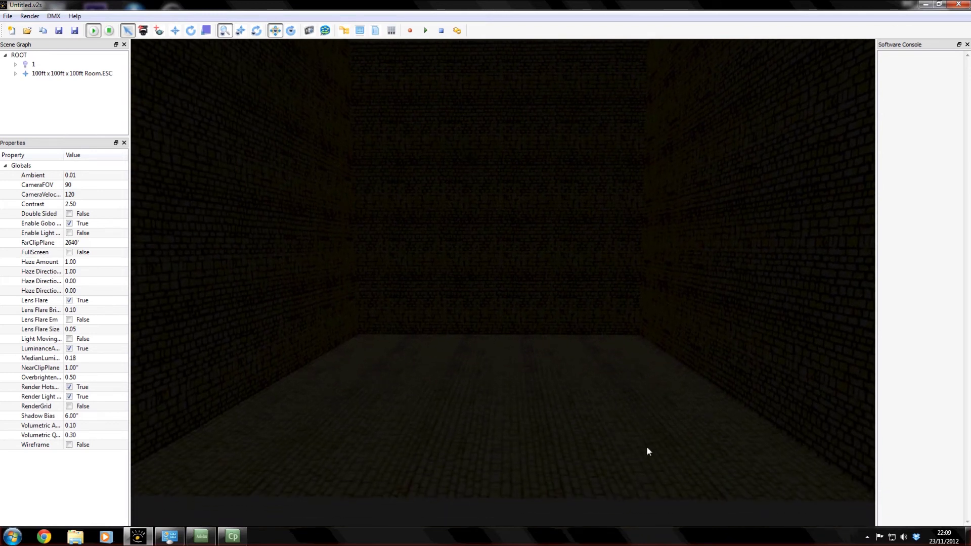
{"action": "left_click_drag", "start_coordinate": [484, 385], "coordinate": [472, 388]}
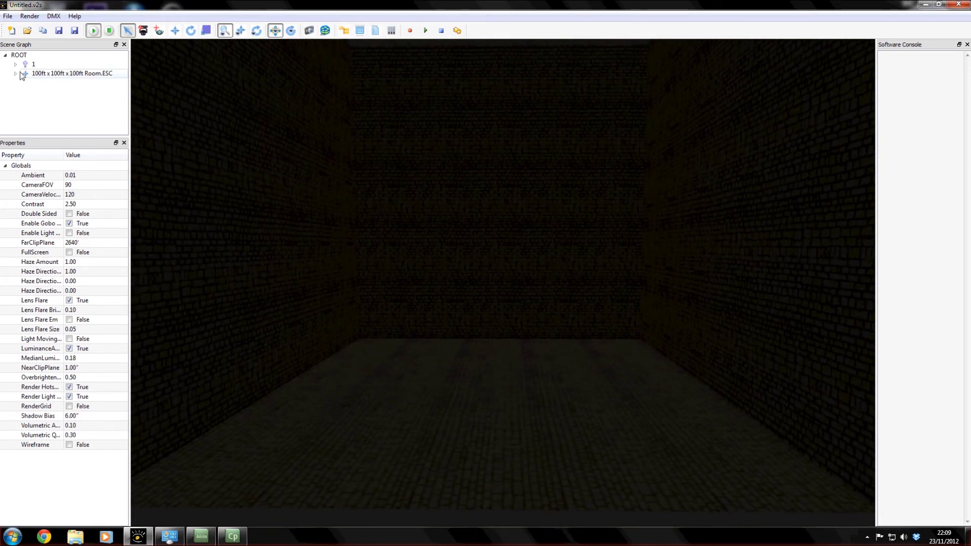
Select the Room.ESC node, expand Material 0, Transform 0 and Section 0, then collapse them
{"action": "left_click", "coordinate": [63, 75]}
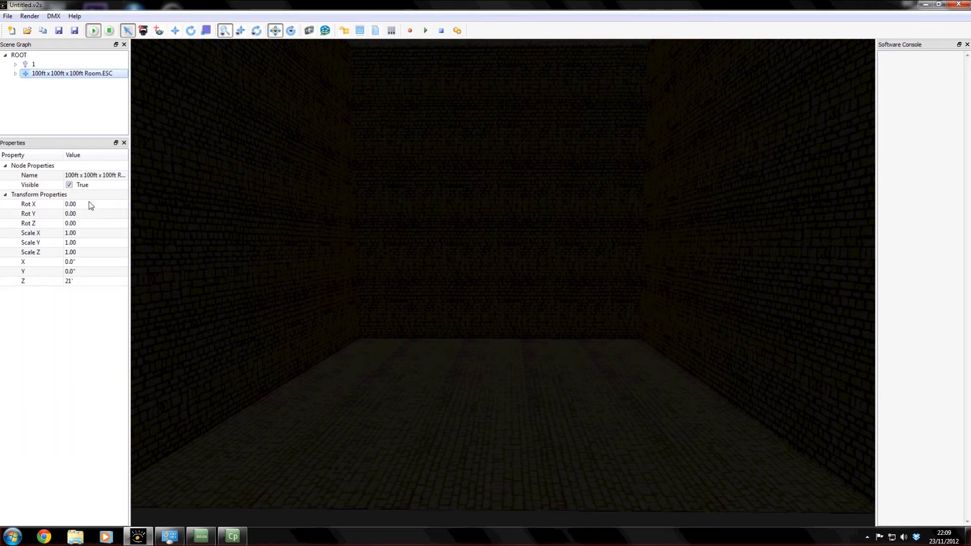
{"action": "left_click", "coordinate": [15, 74]}
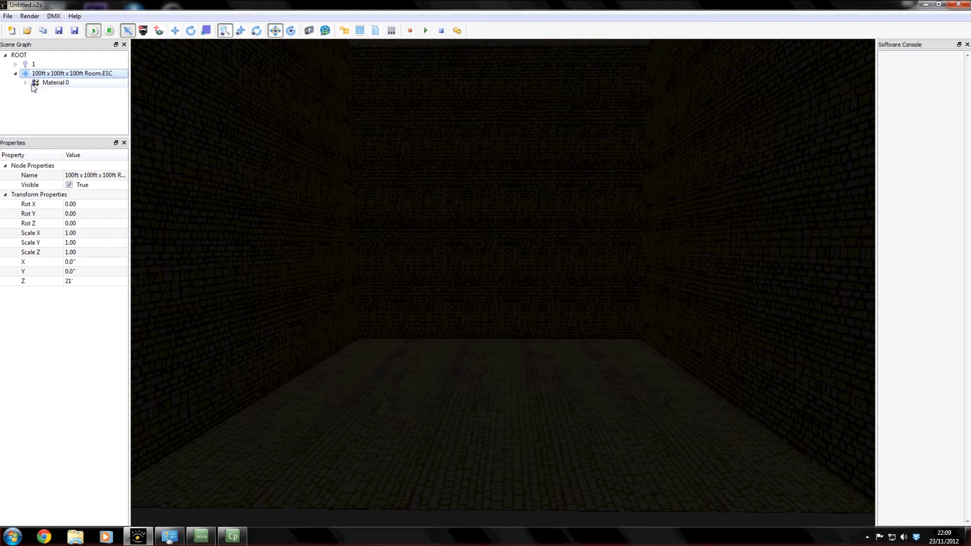
{"action": "left_click", "coordinate": [26, 83]}
{"action": "left_click", "coordinate": [35, 92]}
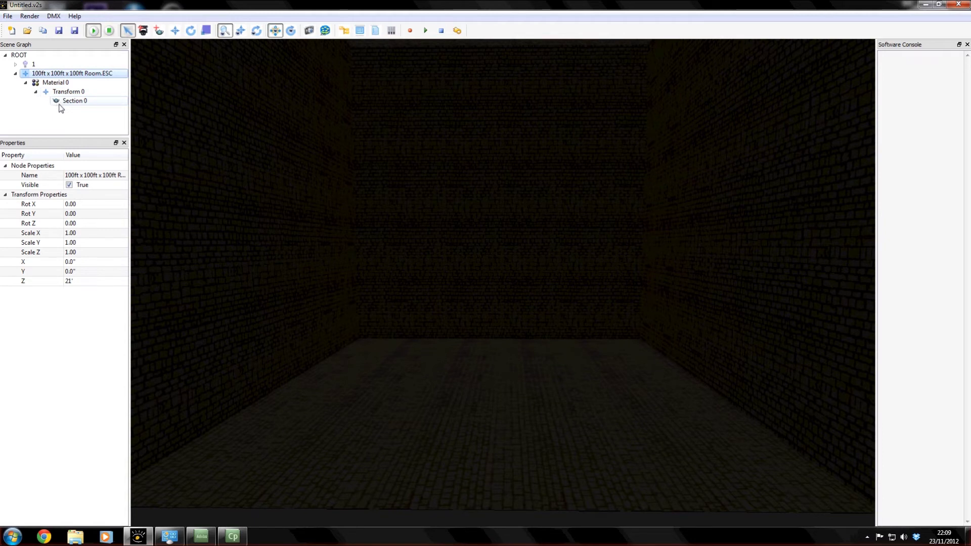
{"action": "left_click", "coordinate": [35, 91]}
{"action": "left_click", "coordinate": [26, 82]}
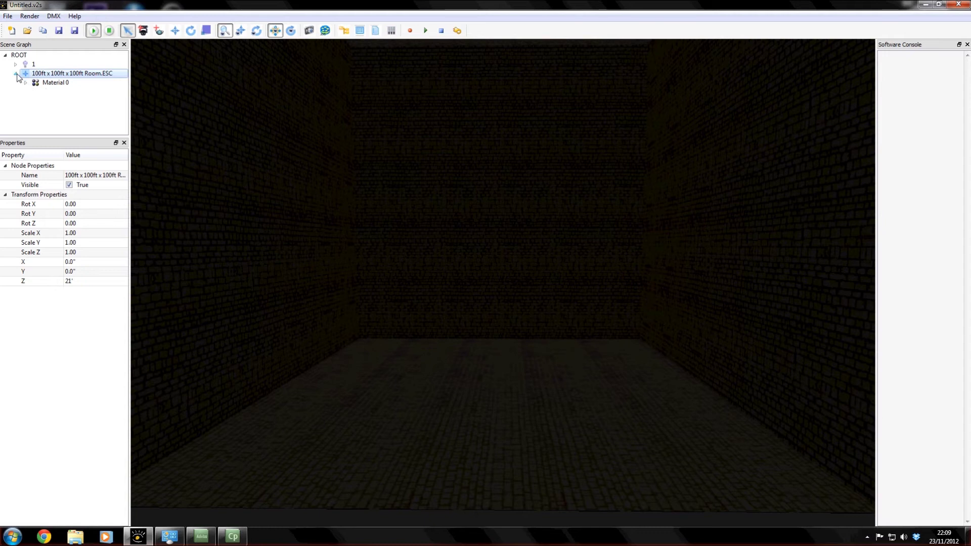
{"action": "left_click", "coordinate": [16, 74]}
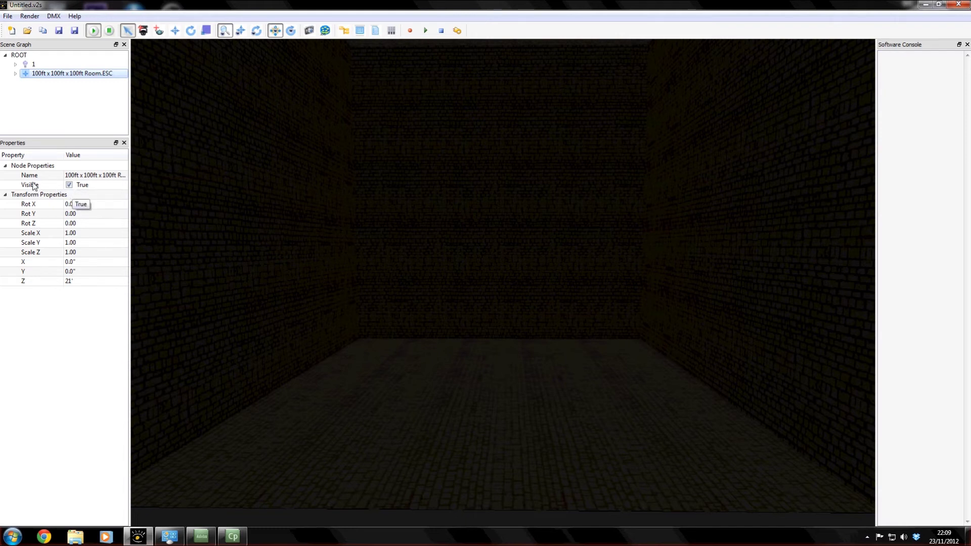
Switch the room's Visible property off, then back to True
{"action": "left_click", "coordinate": [71, 187]}
{"action": "left_click", "coordinate": [70, 185]}
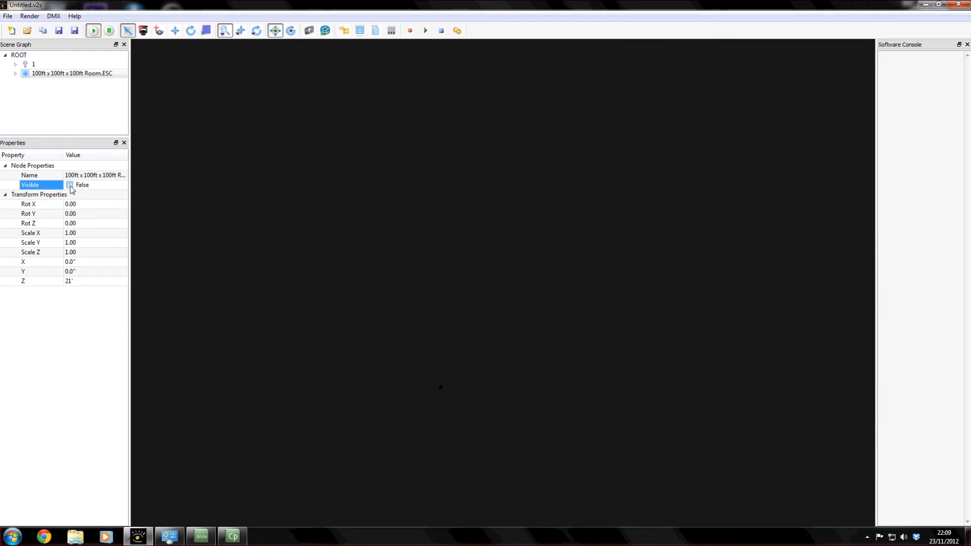
{"action": "left_click", "coordinate": [69, 185]}
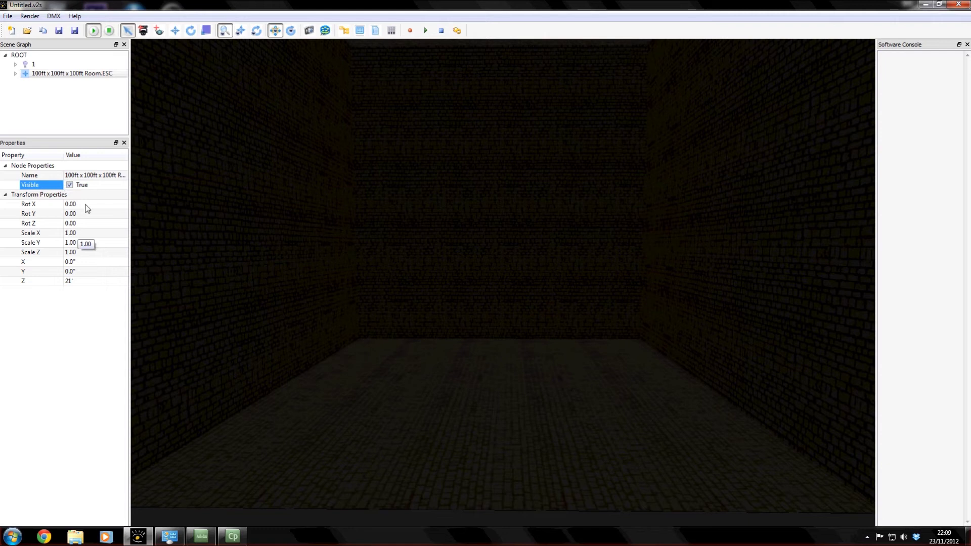
Step through the X, Y and Z position cells, leaving them at 0.0", 0.0" and 21'
{"action": "left_click", "coordinate": [73, 282]}
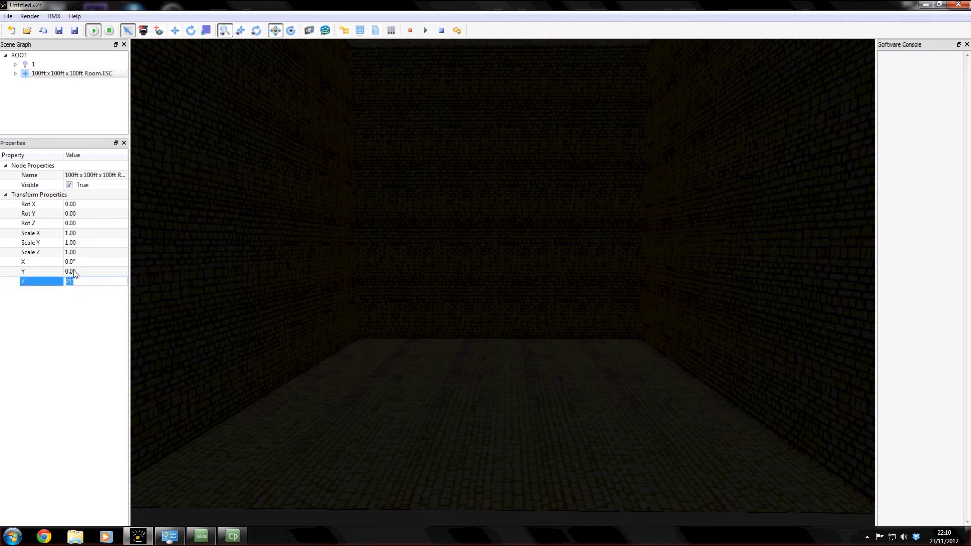
{"action": "left_click", "coordinate": [74, 272]}
{"action": "left_click", "coordinate": [77, 260]}
{"action": "left_click", "coordinate": [76, 272]}
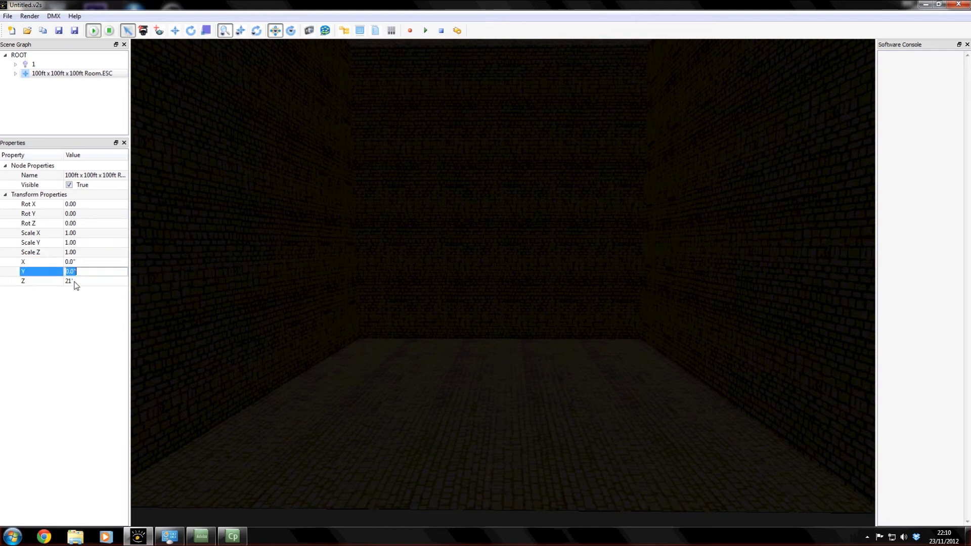
{"action": "left_click", "coordinate": [76, 282]}
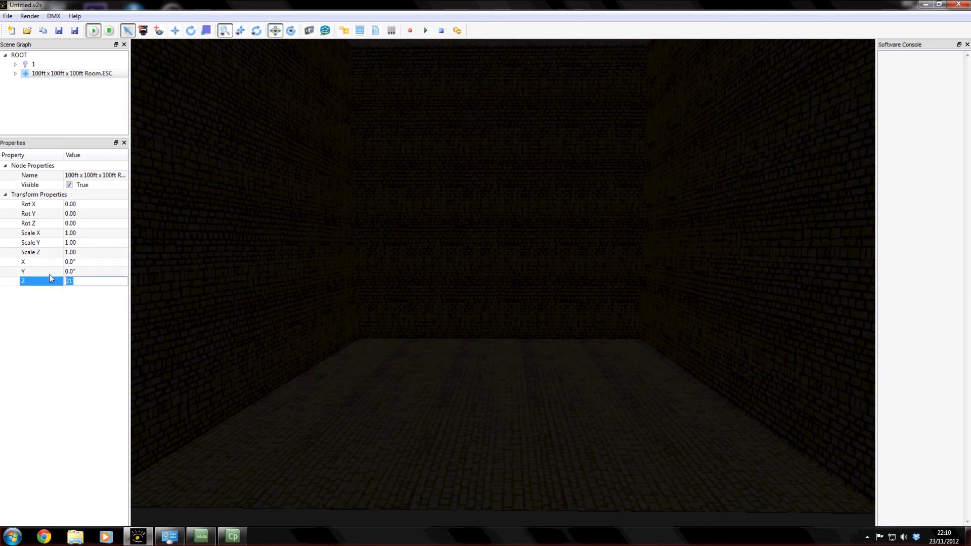
{"action": "left_click", "coordinate": [79, 262]}
{"action": "left_click", "coordinate": [80, 271]}
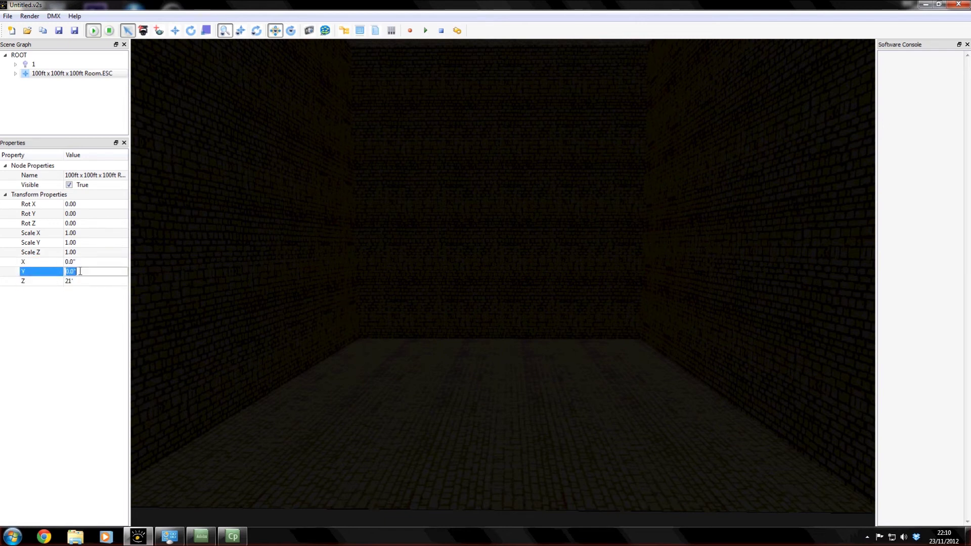
{"action": "left_click", "coordinate": [79, 282]}
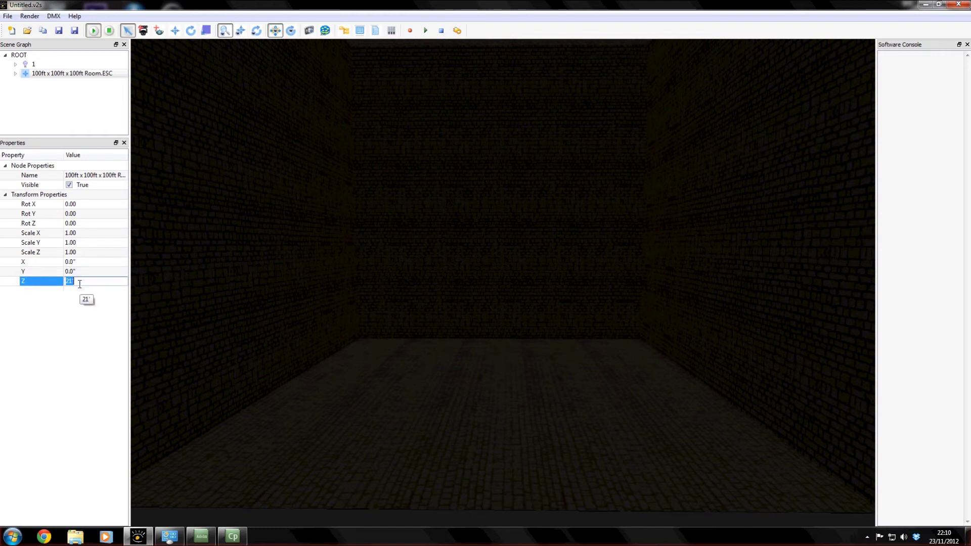
{"action": "left_click", "coordinate": [372, 363]}
{"action": "scroll", "coordinate": [372, 368], "scroll_direction": "down", "scroll_amount": 1}
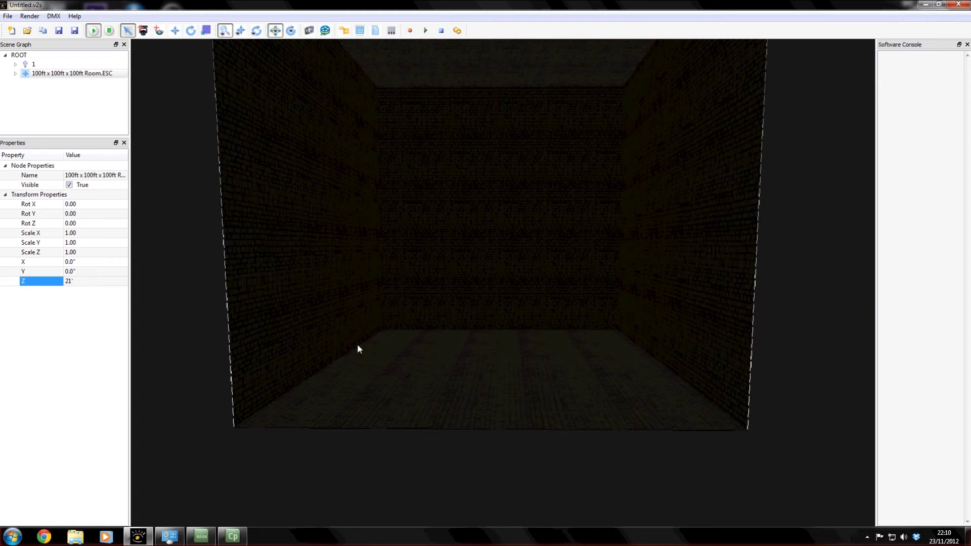
Tilt the view and zoom out until the whole brick room box is framed
{"action": "left_click_drag", "start_coordinate": [357, 344], "coordinate": [401, 310]}
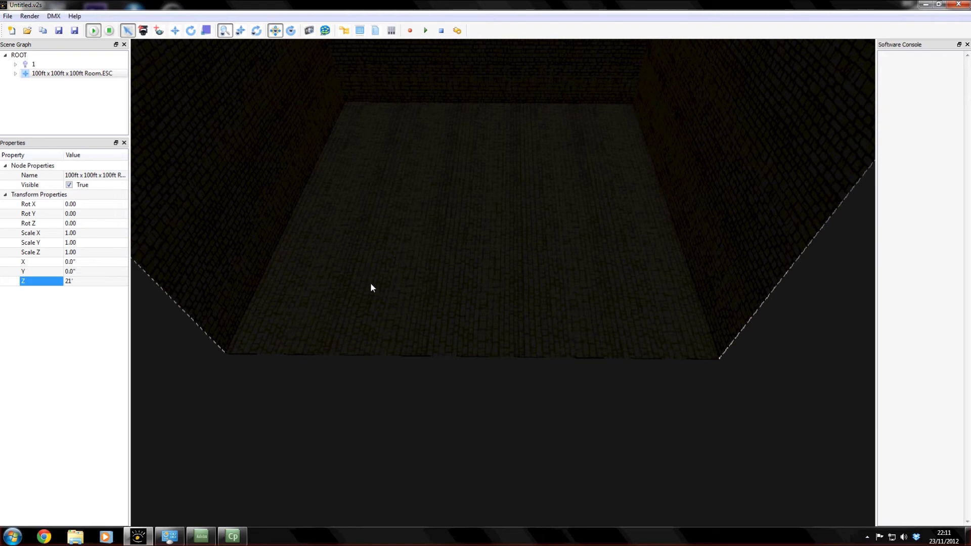
{"action": "left_click_drag", "start_coordinate": [369, 258], "coordinate": [452, 337]}
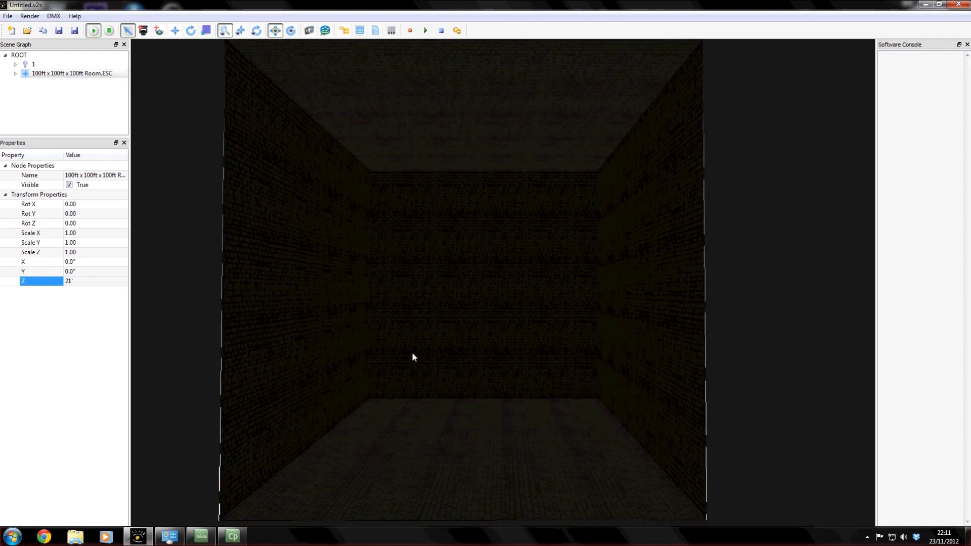
{"action": "scroll", "coordinate": [412, 352], "scroll_direction": "down", "scroll_amount": 2}
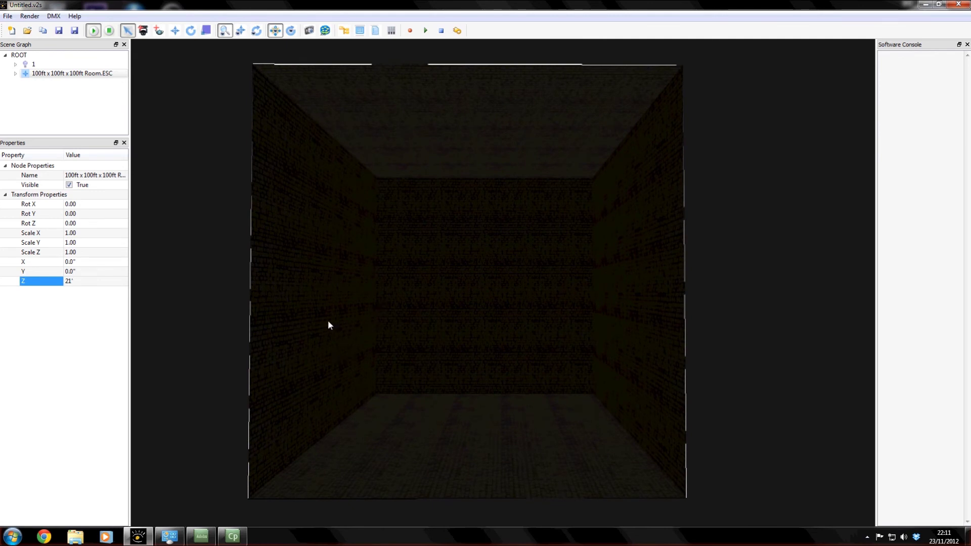
Open the Z position without changing it, then check the X and Y position values
{"action": "left_click", "coordinate": [84, 282]}
{"action": "left_click", "coordinate": [84, 273]}
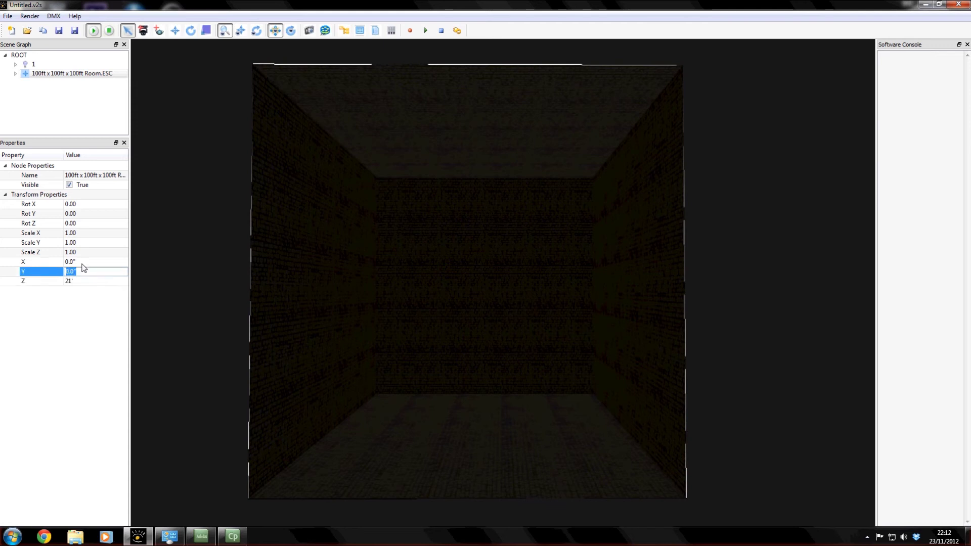
{"action": "left_click", "coordinate": [82, 282]}
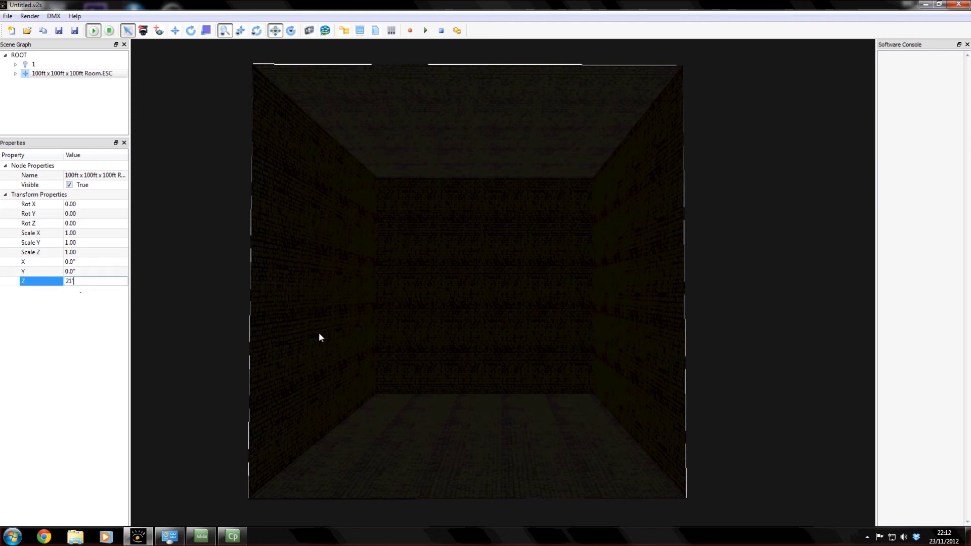
{"action": "left_click", "coordinate": [423, 353]}
{"action": "left_click", "coordinate": [82, 262]}
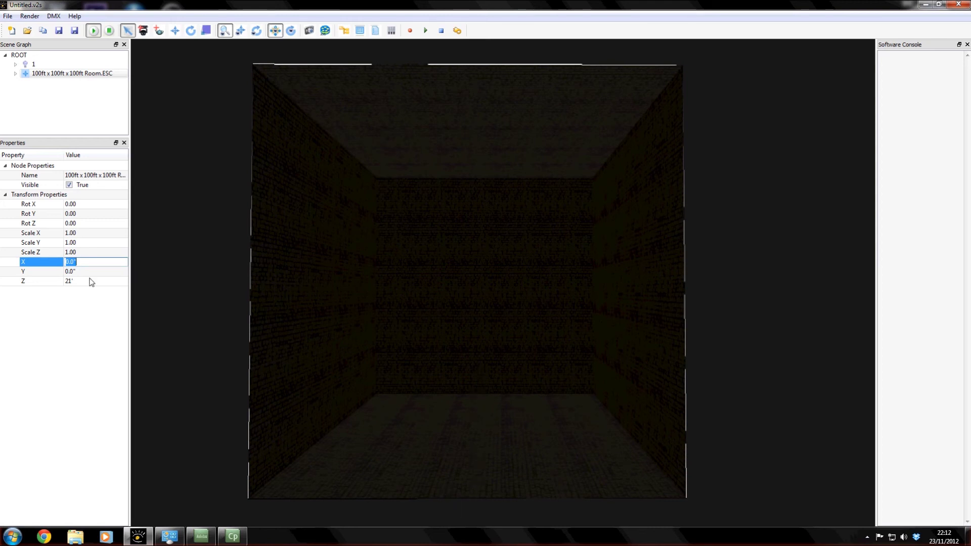
{"action": "left_click", "coordinate": [76, 272]}
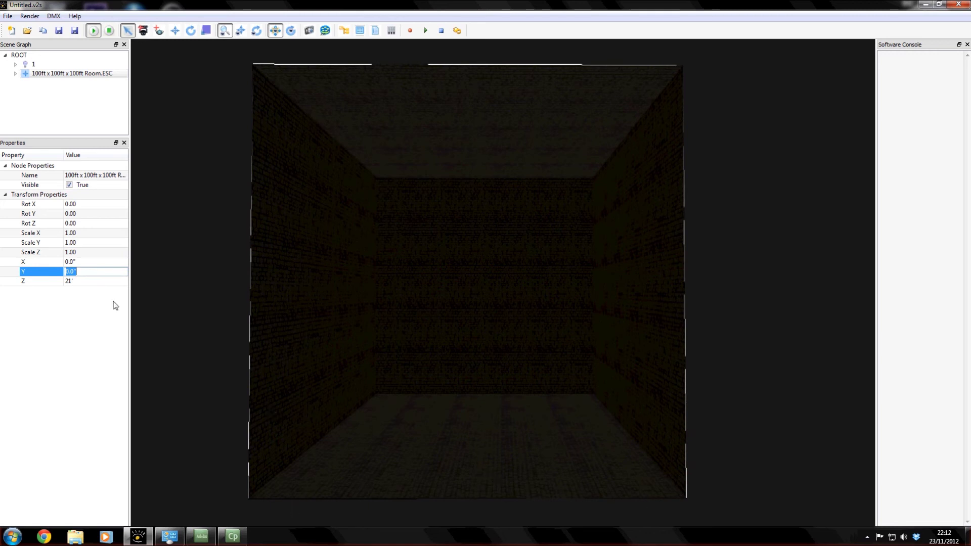
Change the room's Z position from 21' to 0
{"action": "left_click", "coordinate": [84, 281]}
{"action": "type", "text": "0"}
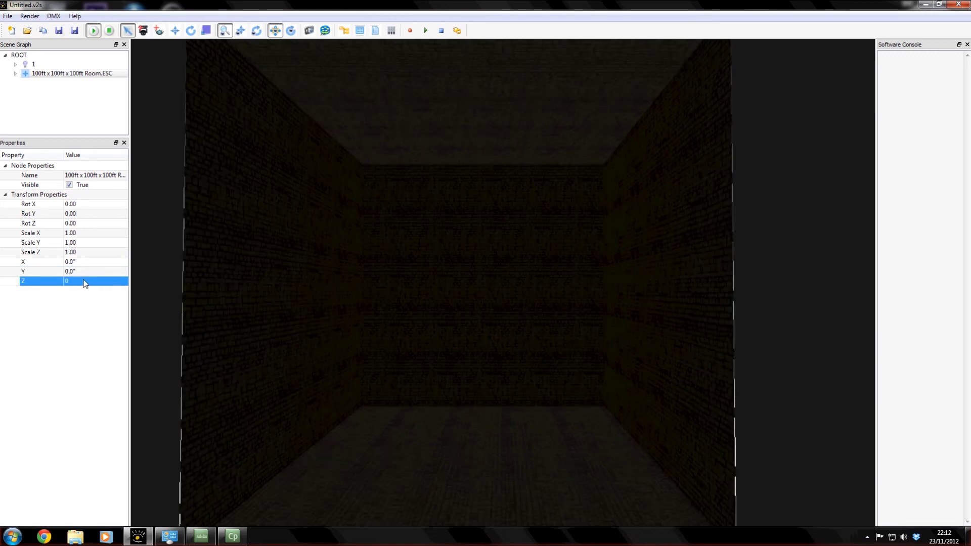
{"action": "key", "text": "Return"}
{"action": "scroll", "coordinate": [453, 344], "scroll_direction": "down", "scroll_amount": 2}
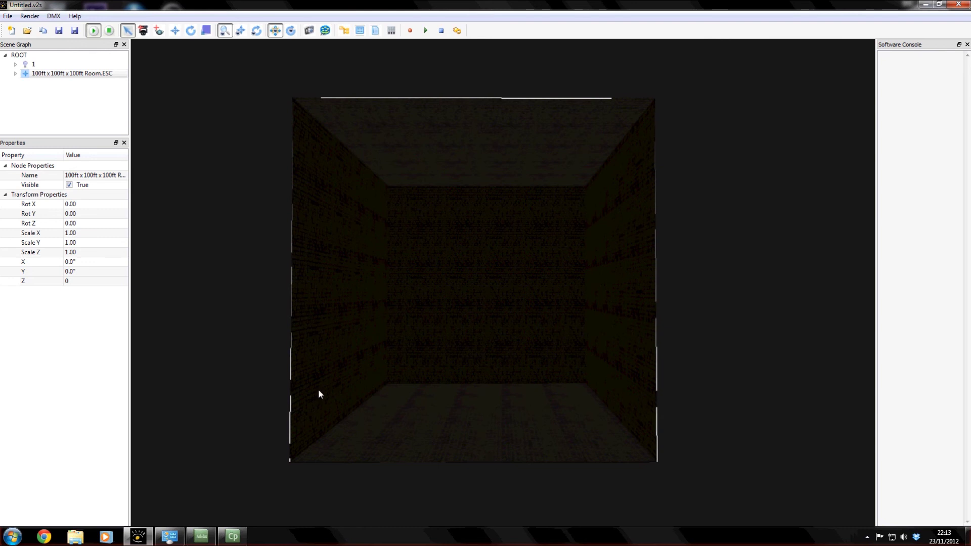
{"action": "left_click", "coordinate": [75, 262]}
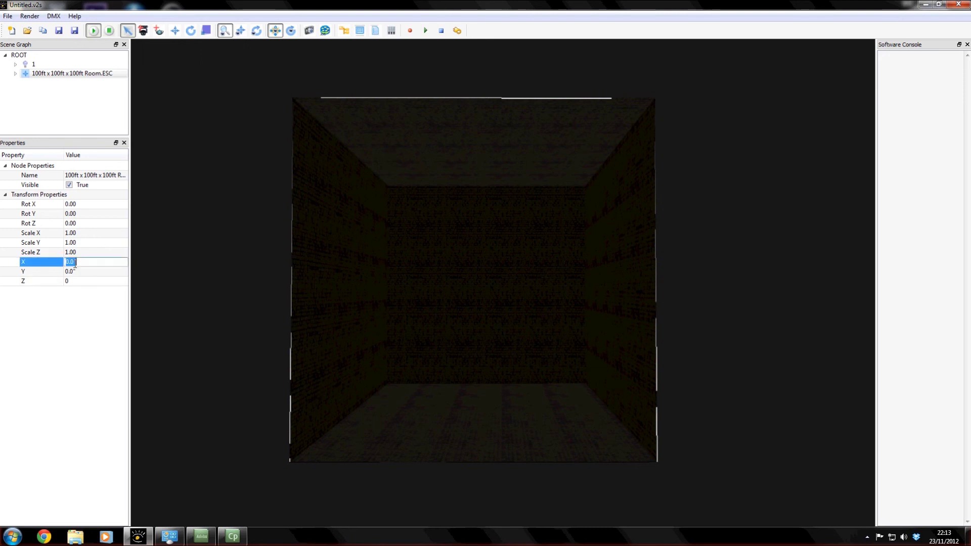
{"action": "left_click", "coordinate": [73, 275]}
{"action": "left_click", "coordinate": [74, 283]}
{"action": "left_click", "coordinate": [73, 273]}
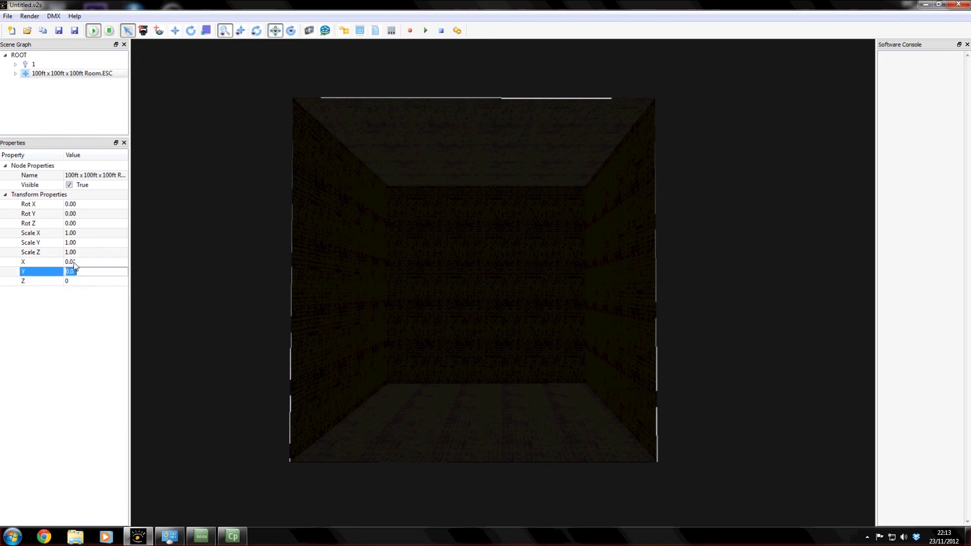
{"action": "left_click", "coordinate": [75, 264]}
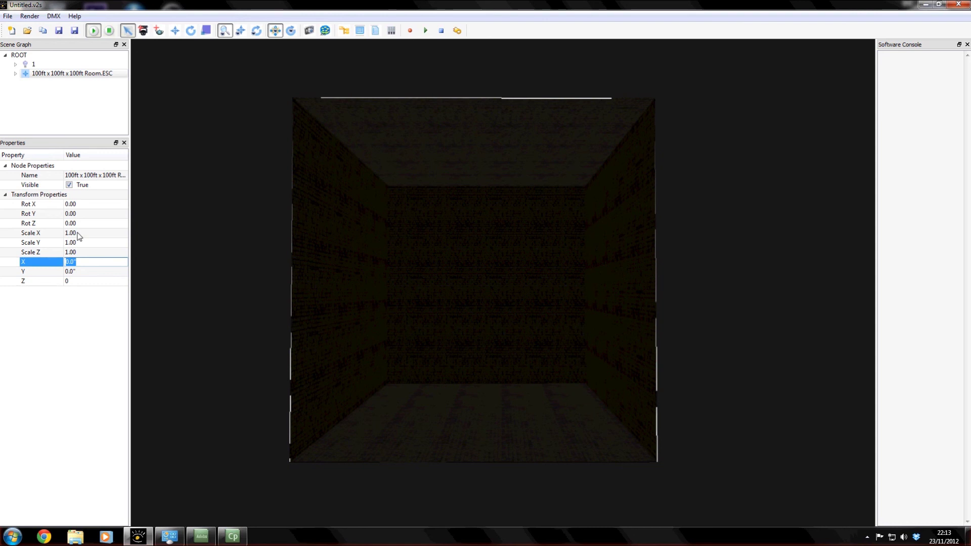
{"action": "left_click", "coordinate": [79, 234]}
{"action": "left_click", "coordinate": [76, 243]}
{"action": "left_click", "coordinate": [75, 252]}
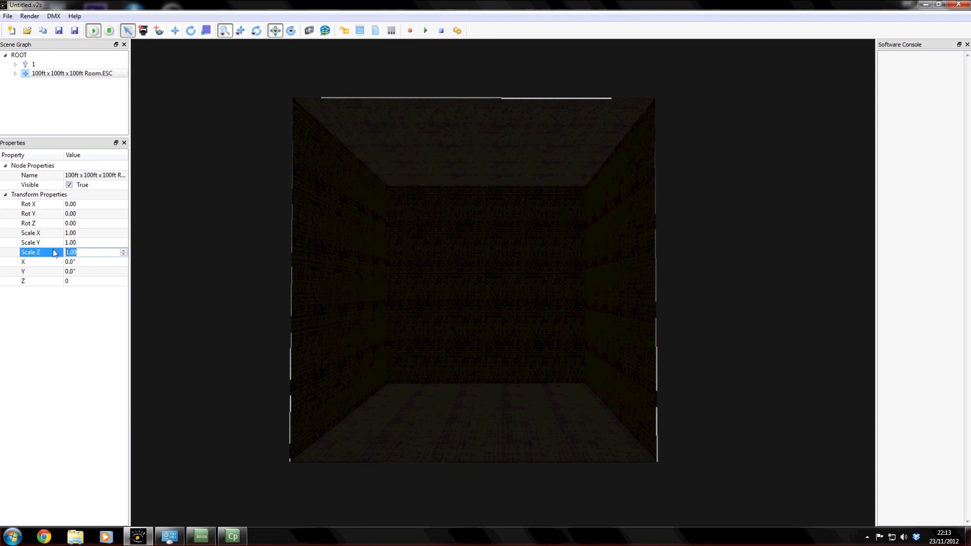
{"action": "type", "text": "2"}
{"action": "key", "text": "Return"}
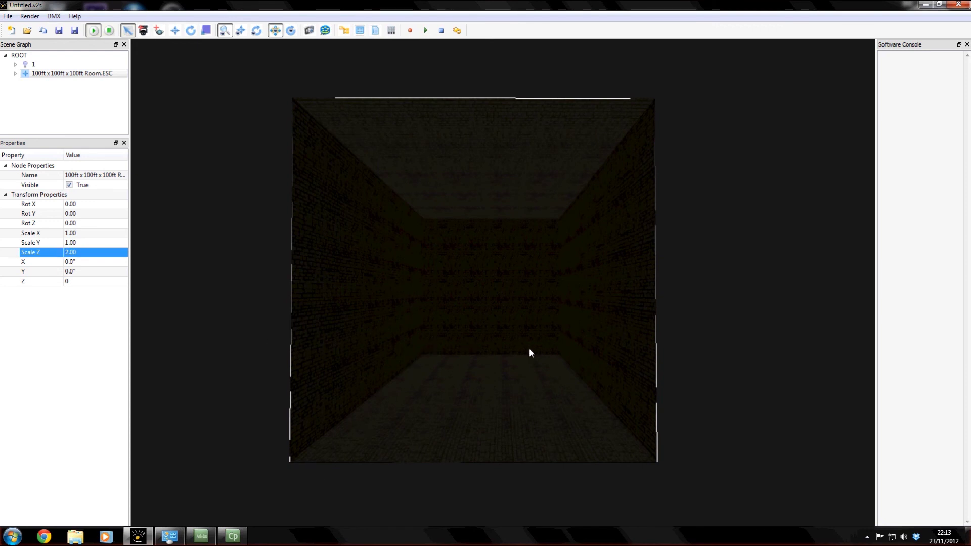
{"action": "left_click", "coordinate": [90, 242]}
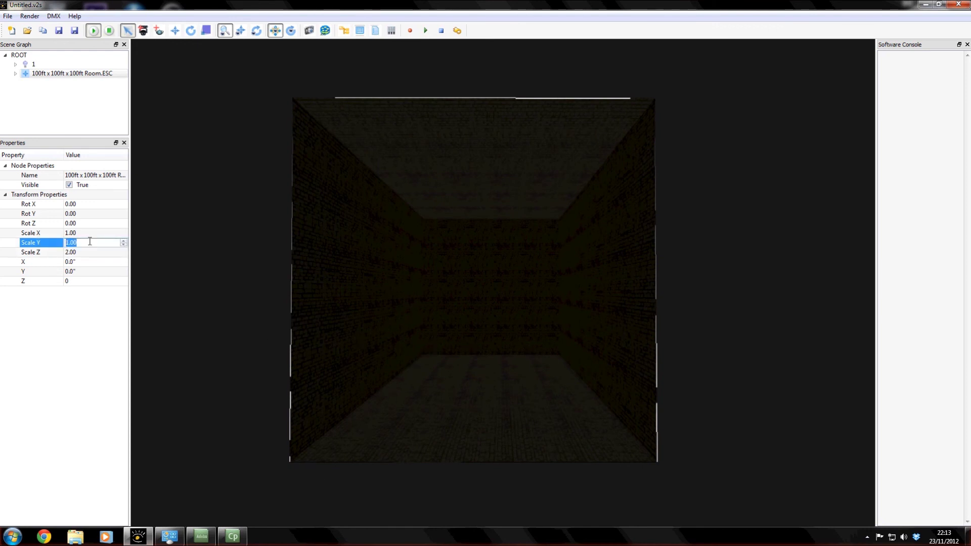
{"action": "type", "text": "2"}
{"action": "key", "text": "Return"}
{"action": "left_click", "coordinate": [87, 235]}
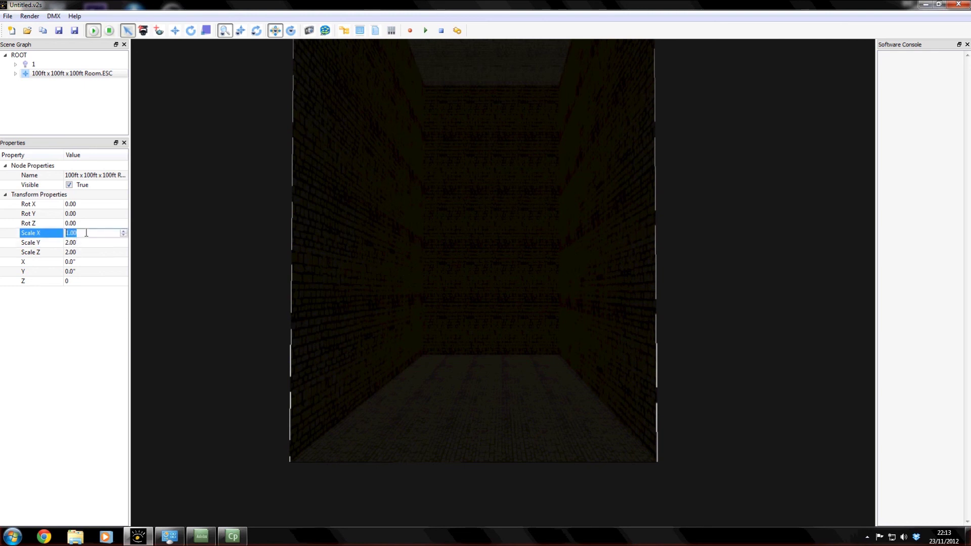
{"action": "type", "text": "2"}
{"action": "key", "text": "Return"}
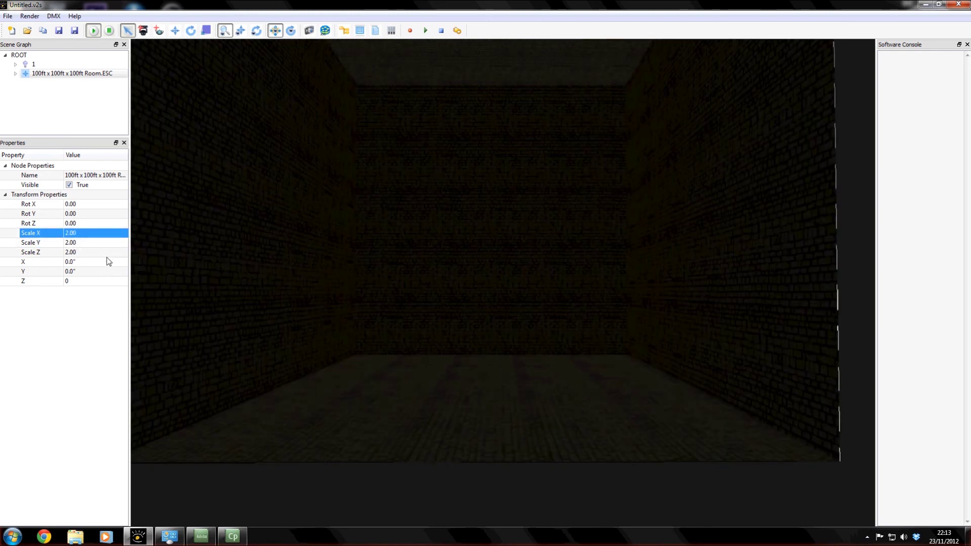
{"action": "left_click", "coordinate": [76, 252]}
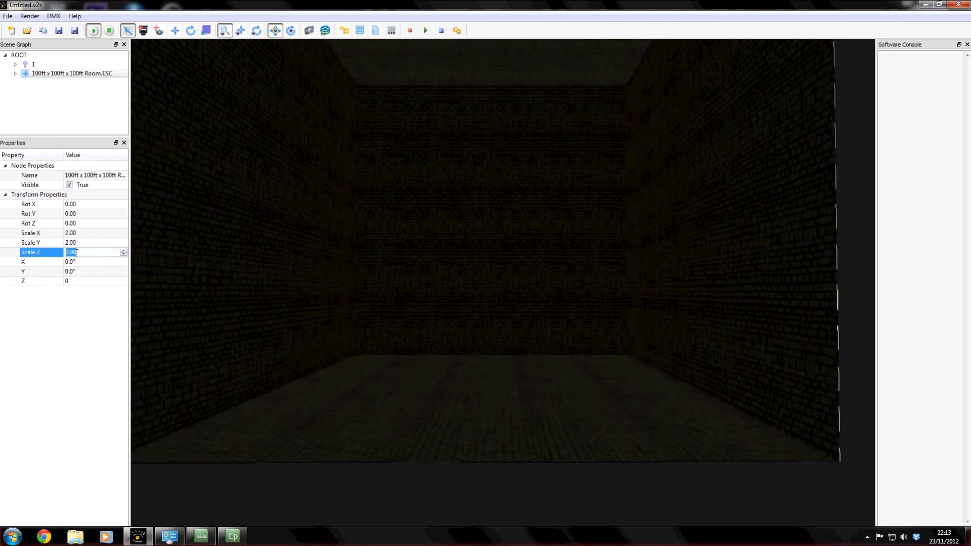
{"action": "type", "text": "1"}
{"action": "key", "text": "Return"}
{"action": "left_click", "coordinate": [76, 243]}
{"action": "type", "text": "1"}
{"action": "key", "text": "Return"}
{"action": "left_click", "coordinate": [77, 233]}
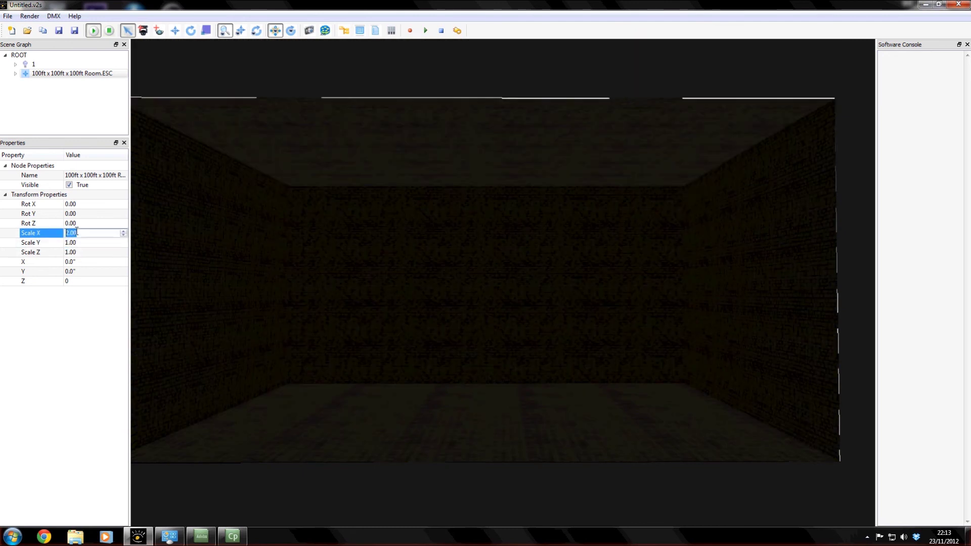
{"action": "left_click", "coordinate": [78, 244]}
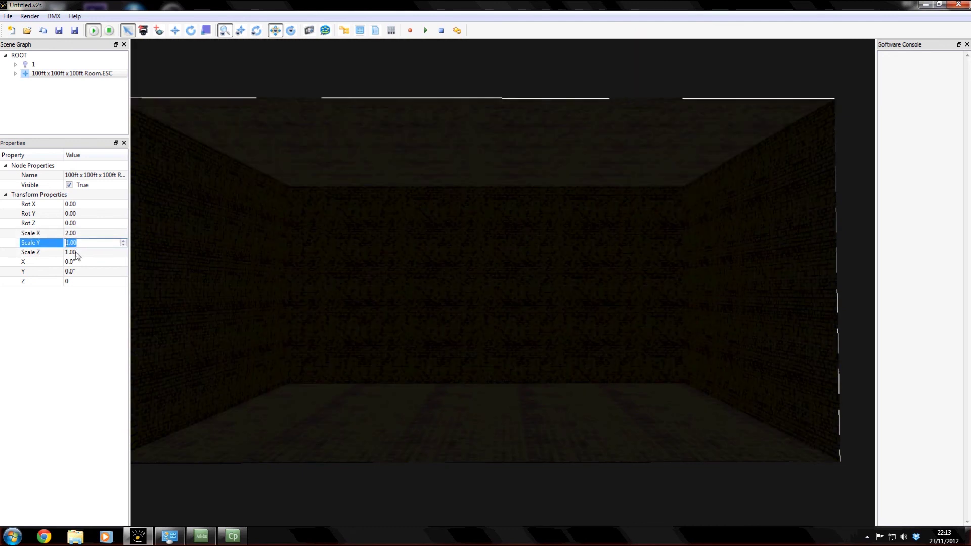
{"action": "left_click", "coordinate": [78, 252]}
{"action": "left_click", "coordinate": [80, 233]}
{"action": "type", "text": "1"}
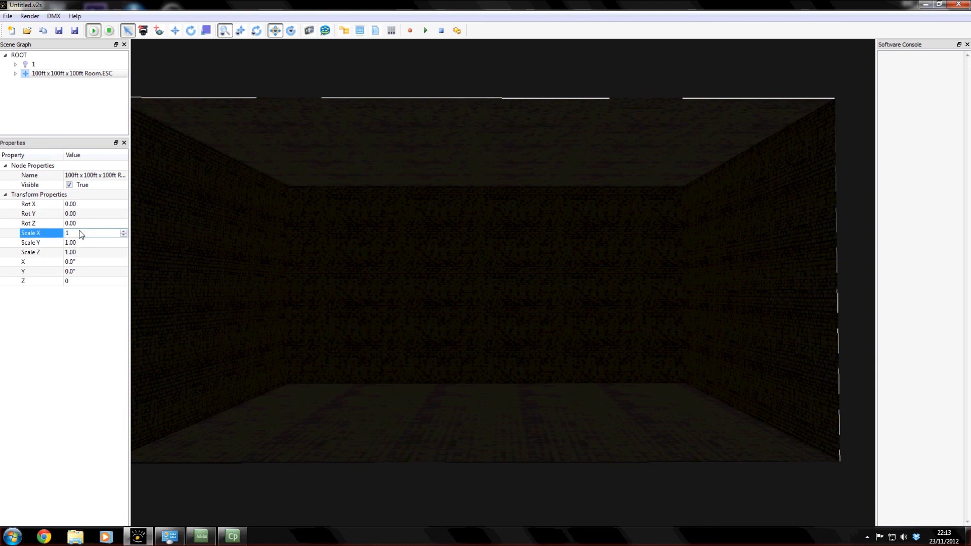
{"action": "key", "text": "Return"}
{"action": "left_click", "coordinate": [82, 246]}
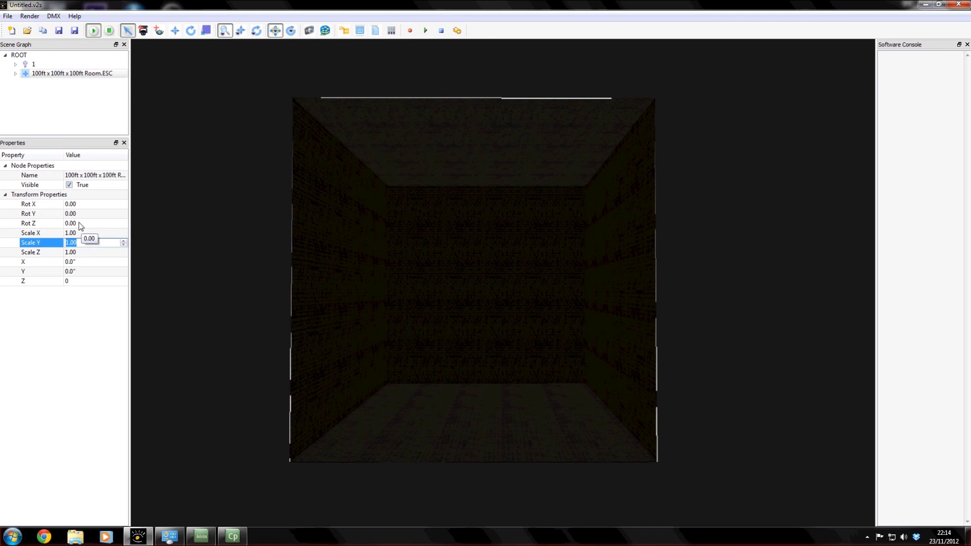
{"action": "left_click", "coordinate": [81, 214]}
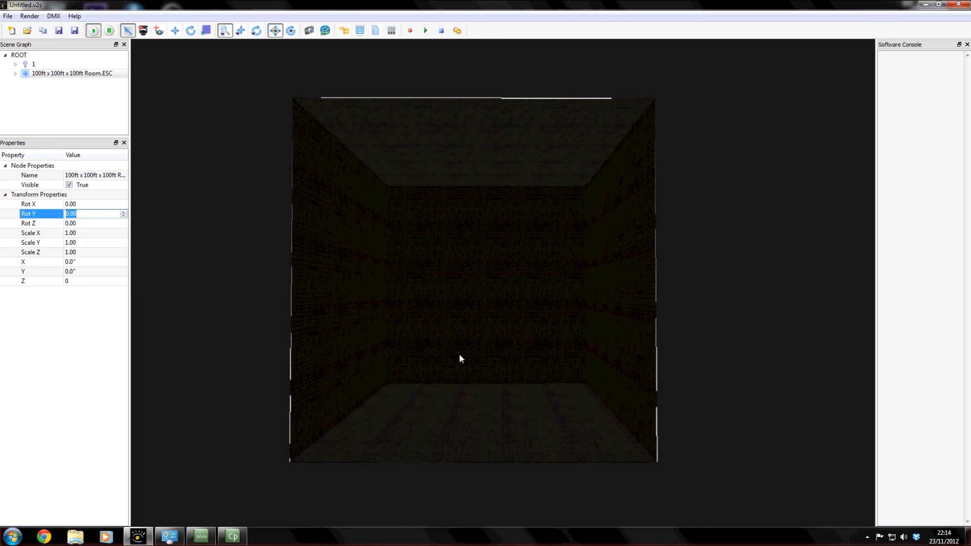
{"action": "type", "text": "90"}
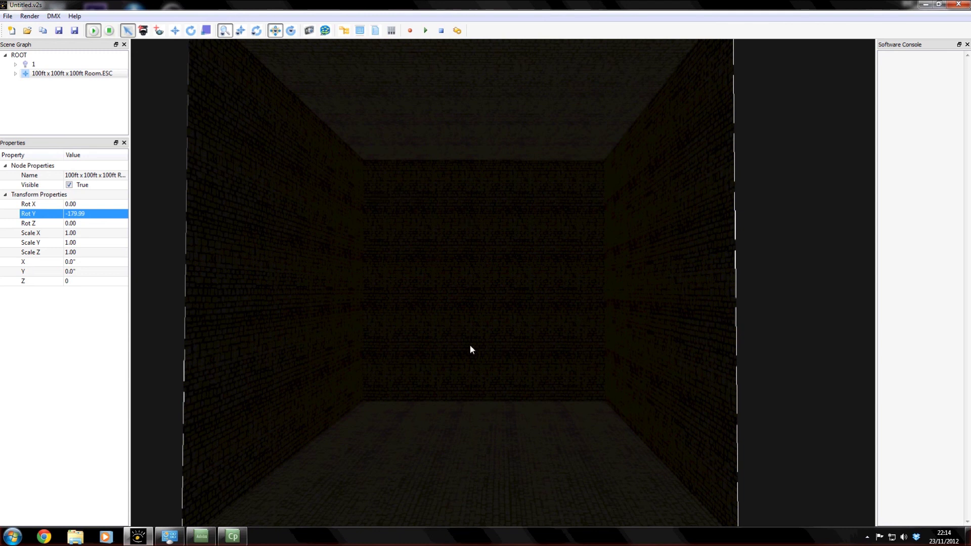
{"action": "left_click", "coordinate": [81, 215]}
{"action": "type", "text": "0"}
{"action": "key", "text": "Return"}
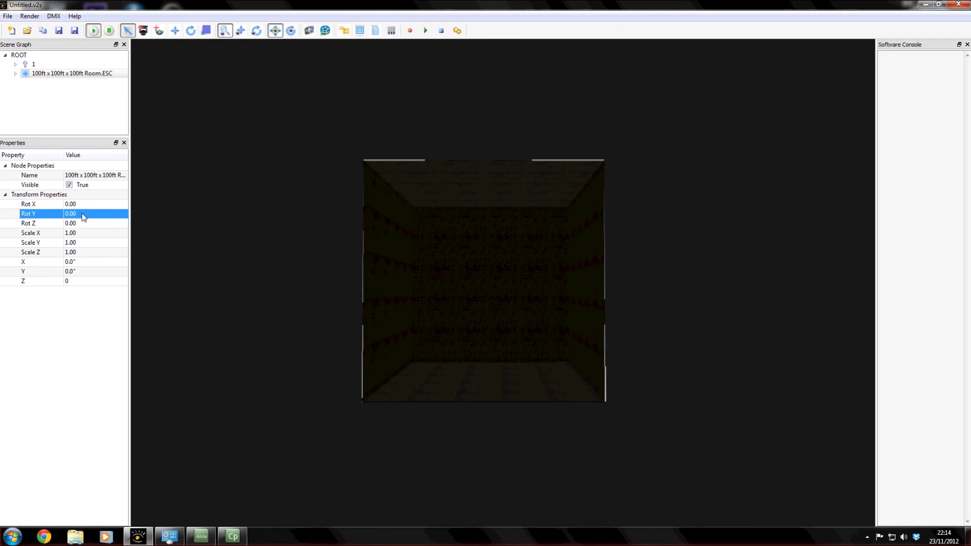
{"action": "left_click", "coordinate": [79, 204]}
{"action": "type", "text": "90"}
{"action": "key", "text": "Return"}
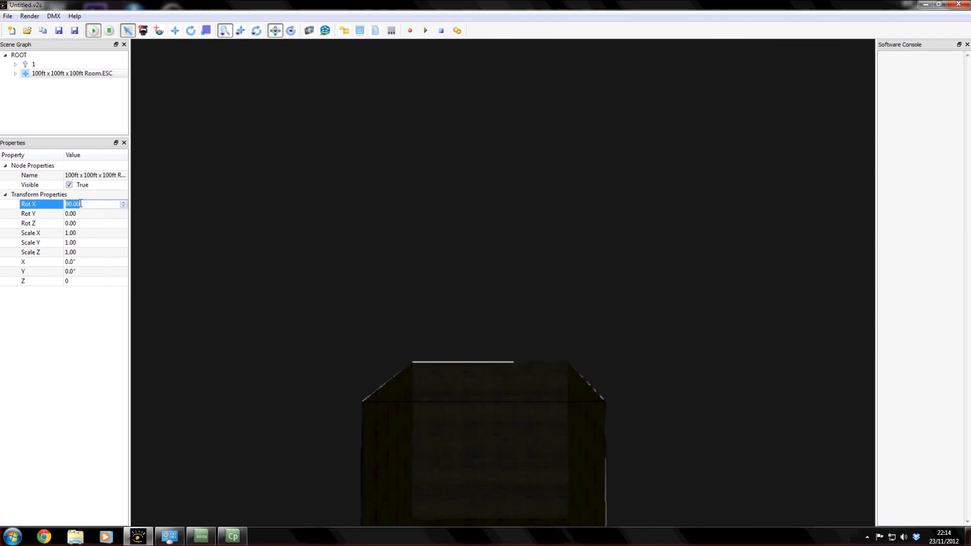
{"action": "type", "text": "0"}
{"action": "key", "text": "Return"}
{"action": "left_click", "coordinate": [80, 223]}
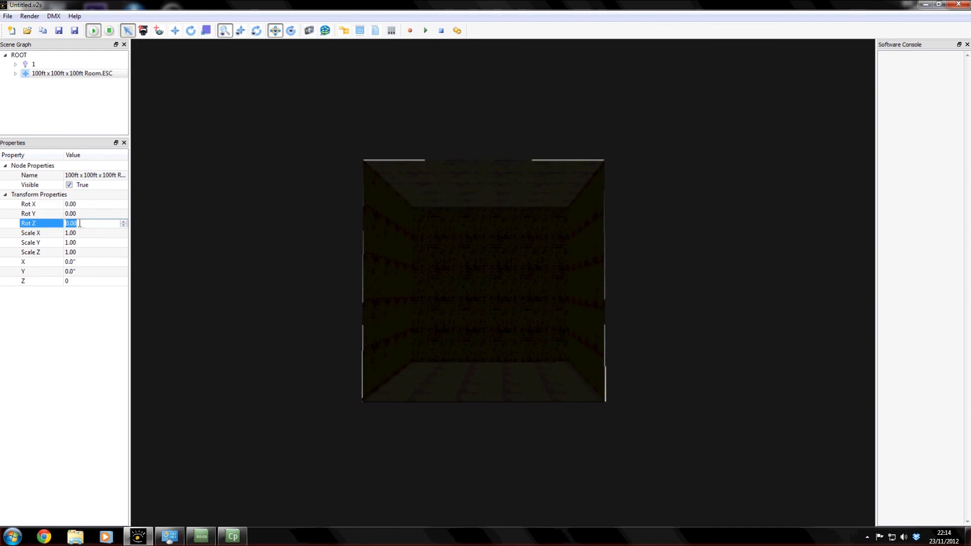